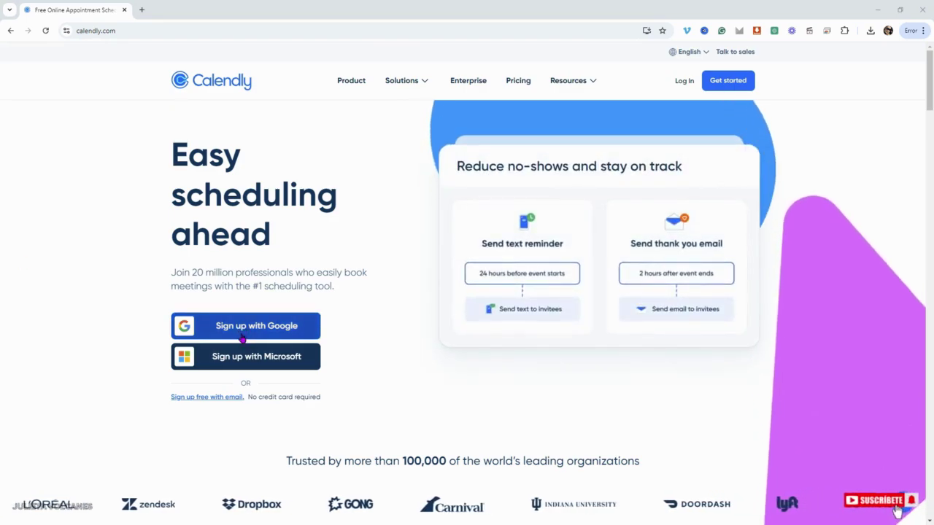
# Step: Sign in to Calendly with the first listed Google account and approve sharing its details
pyautogui.click(245, 328)
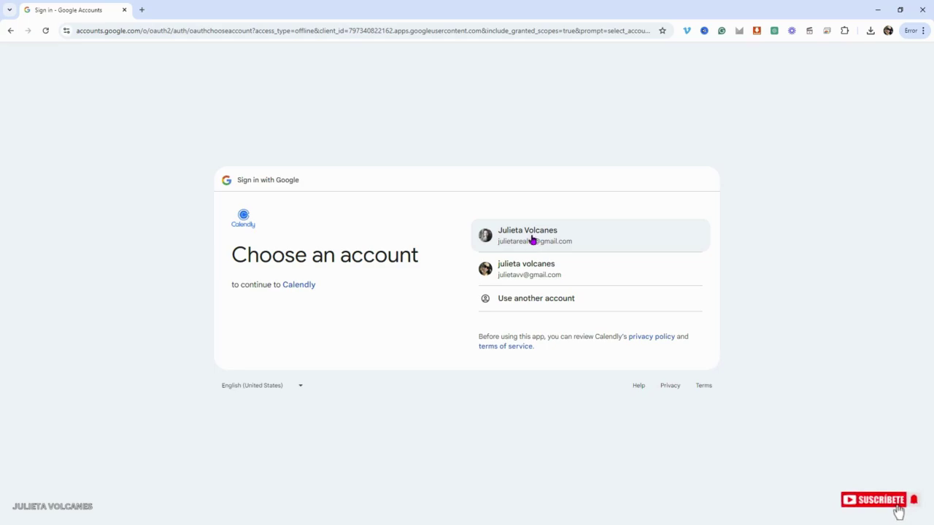
pyautogui.click(532, 240)
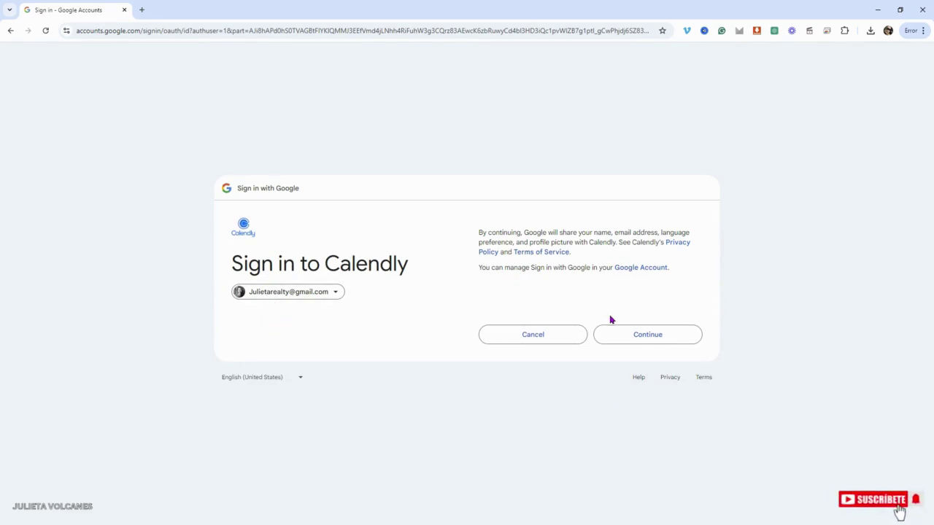
pyautogui.click(638, 340)
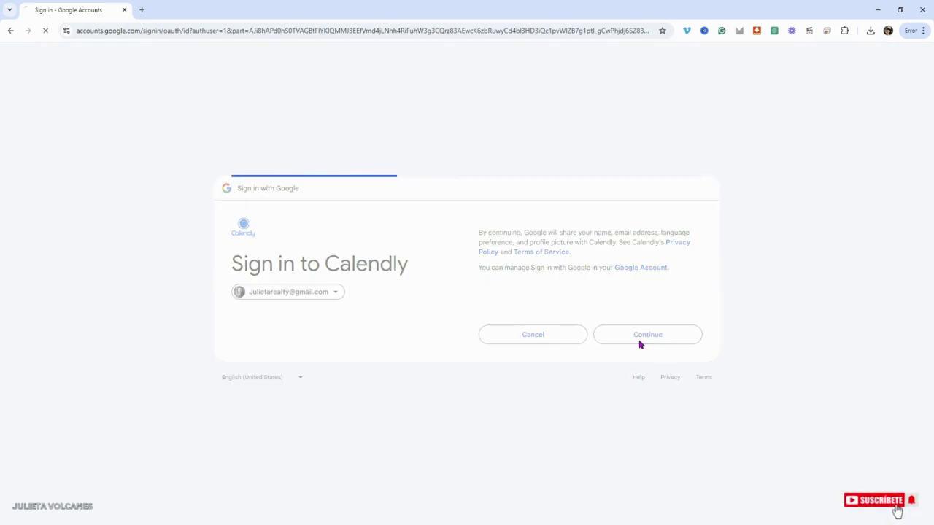
pyautogui.click(637, 365)
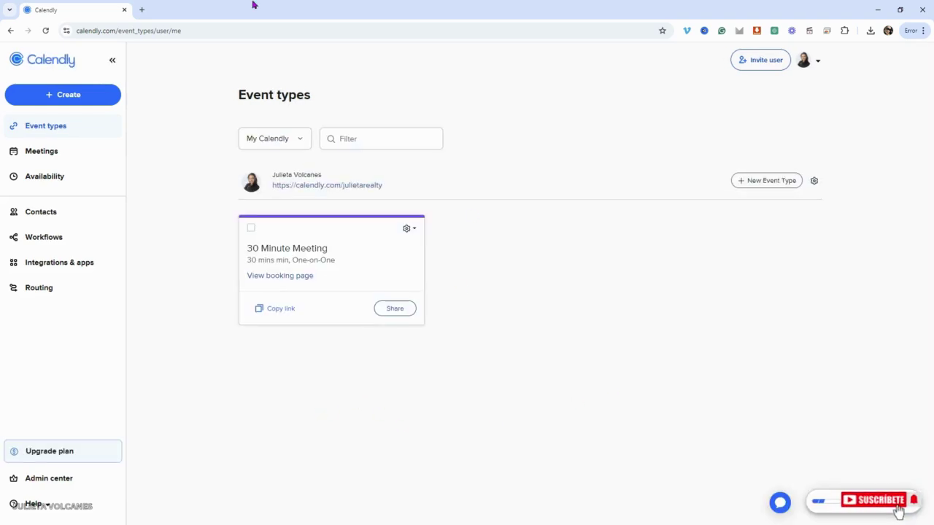
# Step: Look through the account's profile, branding, personal link, login preferences and calendar sync settings, and return to the event types
pyautogui.click(817, 63)
pyautogui.click(720, 149)
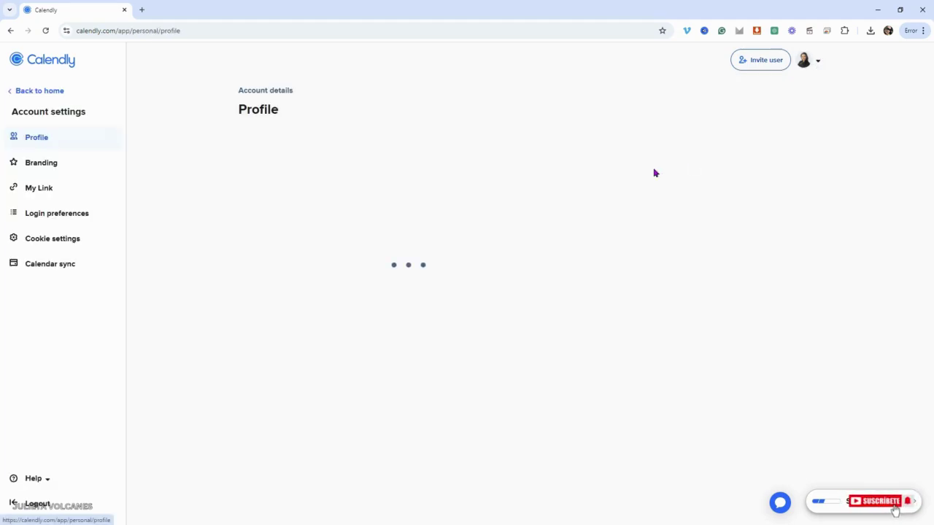
pyautogui.click(48, 165)
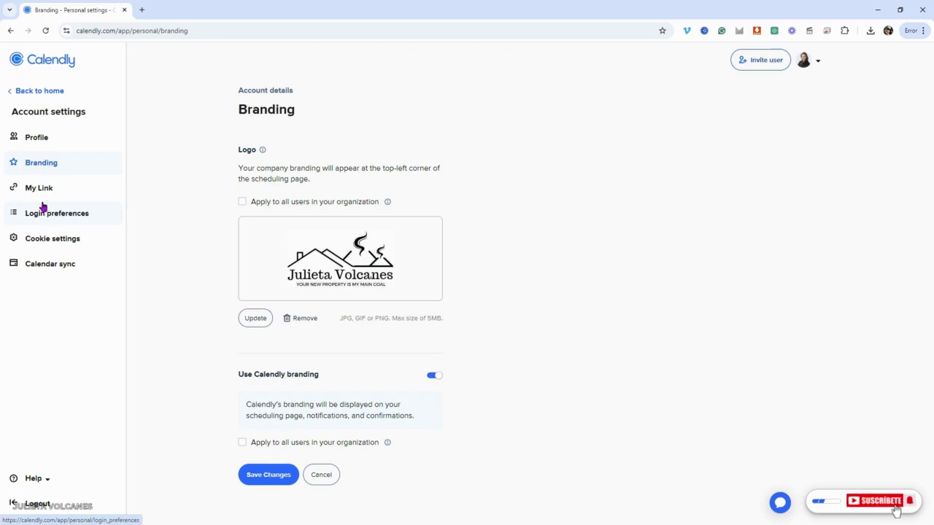
pyautogui.click(37, 192)
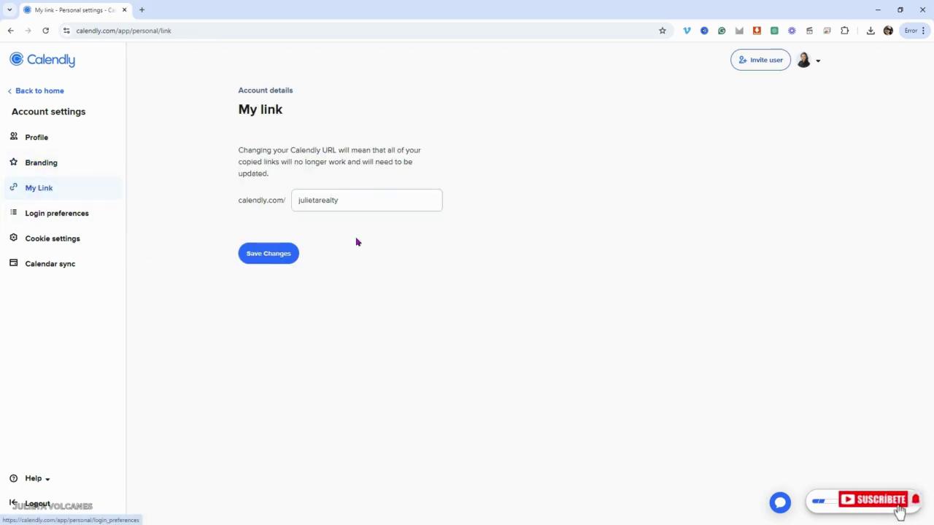
pyautogui.click(62, 218)
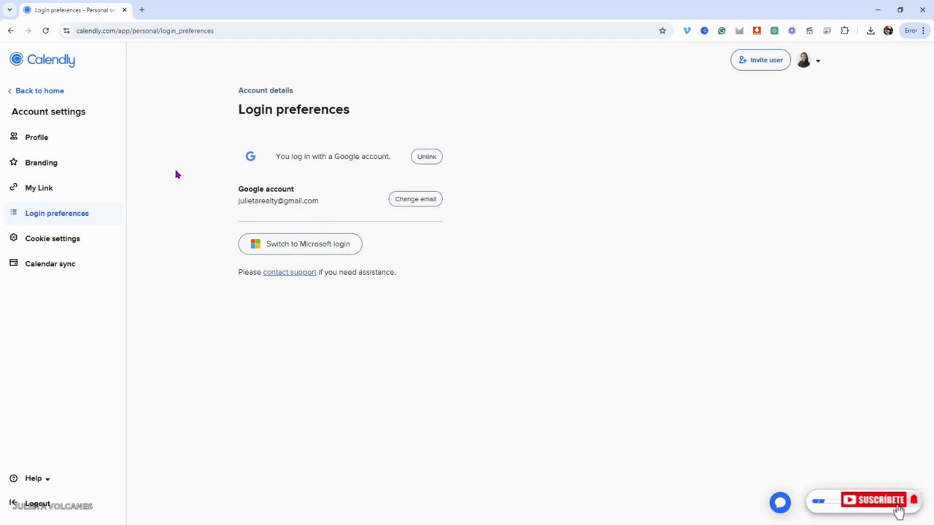
pyautogui.click(50, 269)
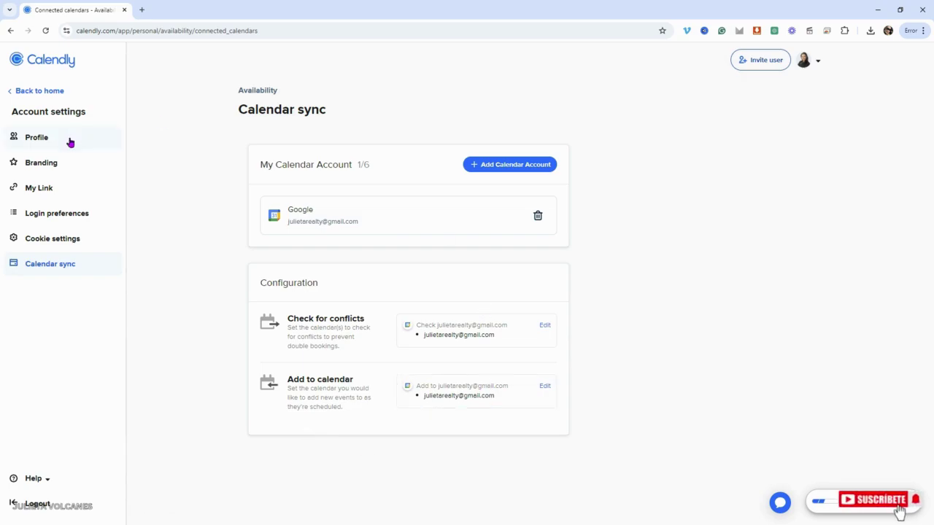
pyautogui.click(24, 92)
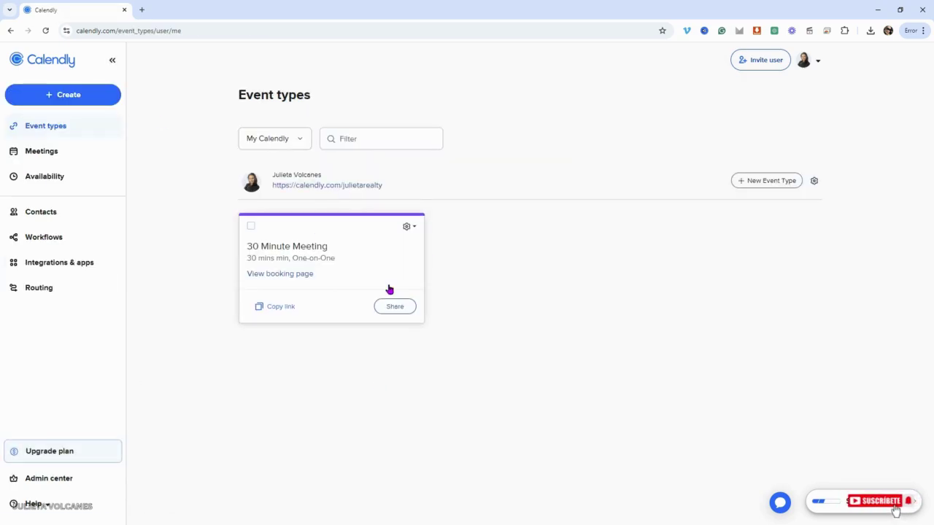
# Step: Edit the 30 Minute Meeting event type, renaming it 15 Minute Meeting and setting its duration to 15 min
pyautogui.click(409, 227)
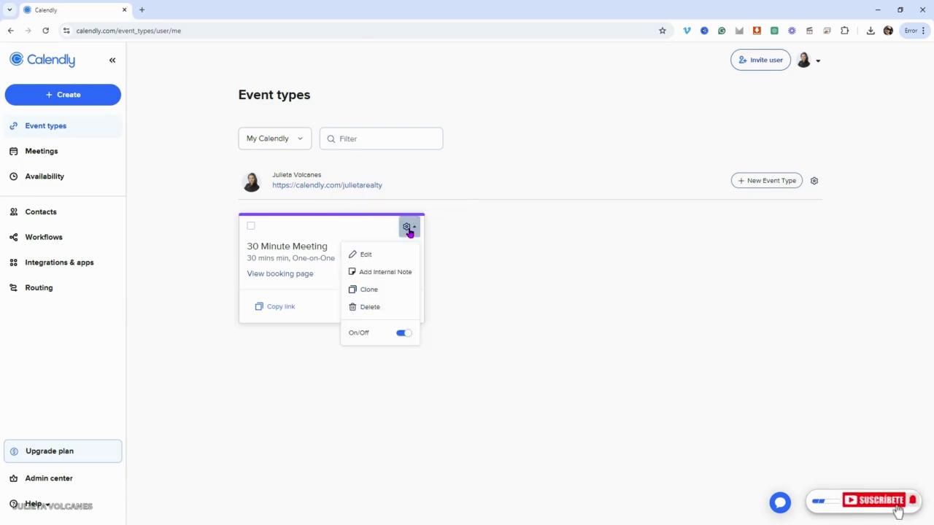
pyautogui.click(367, 254)
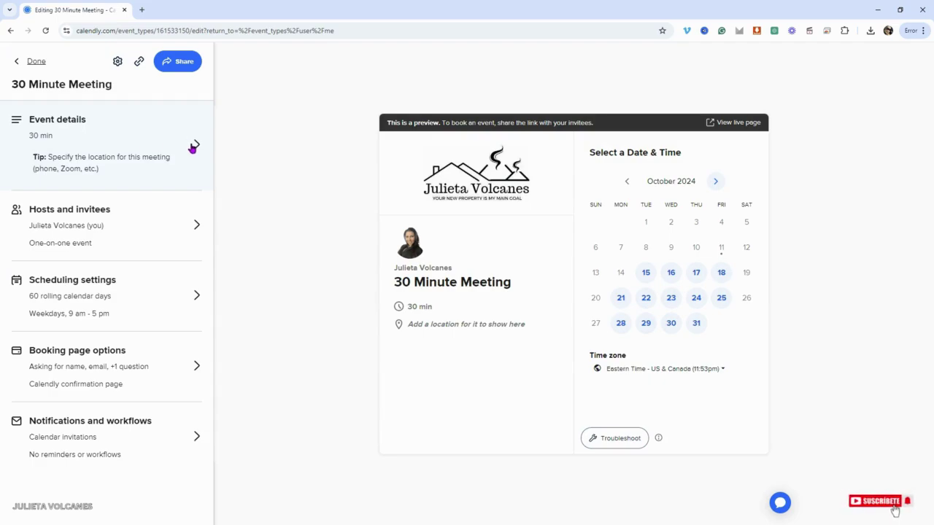
pyautogui.click(194, 148)
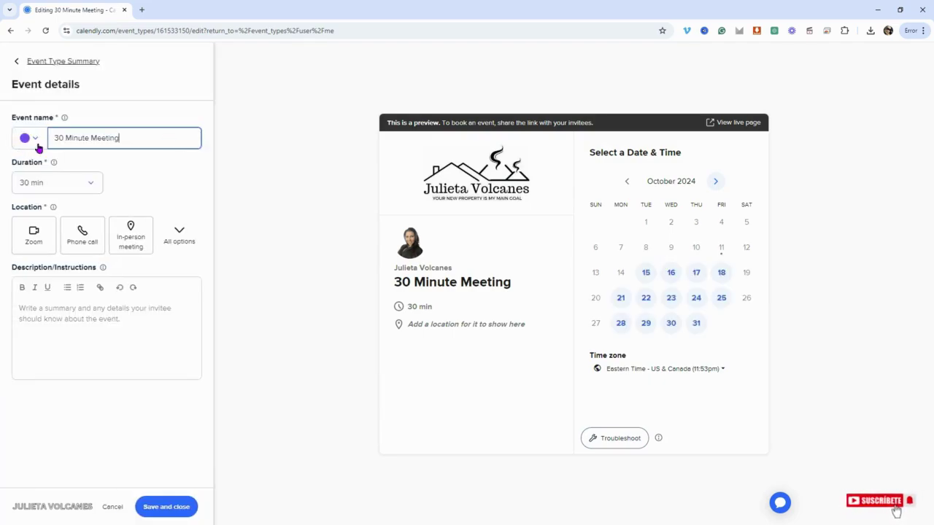
pyautogui.moveTo(65, 138); pyautogui.dragTo(56, 138)
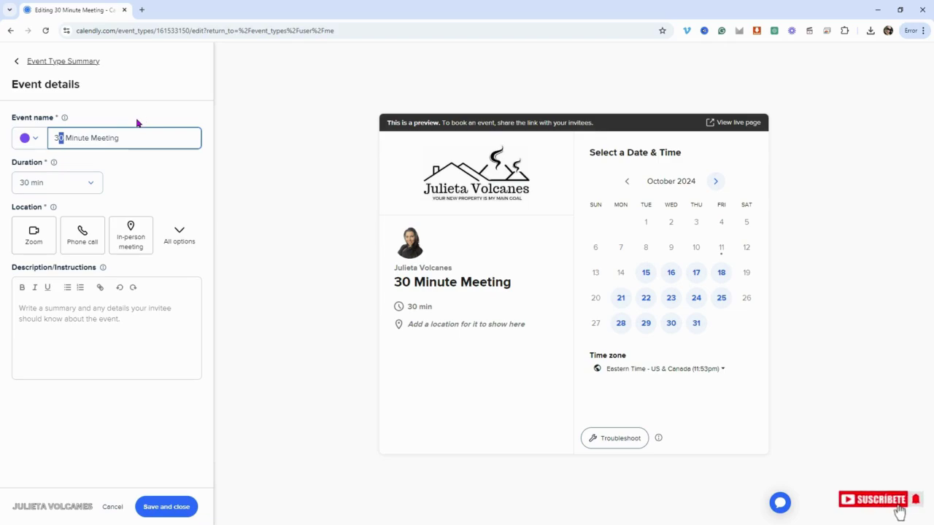
pyautogui.press('BackSpace')
pyautogui.write('15')
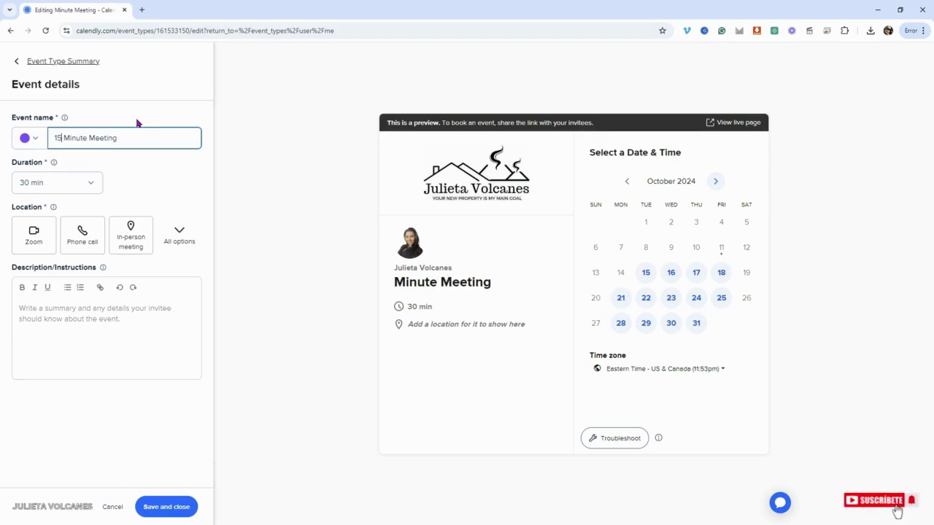
pyautogui.click(88, 183)
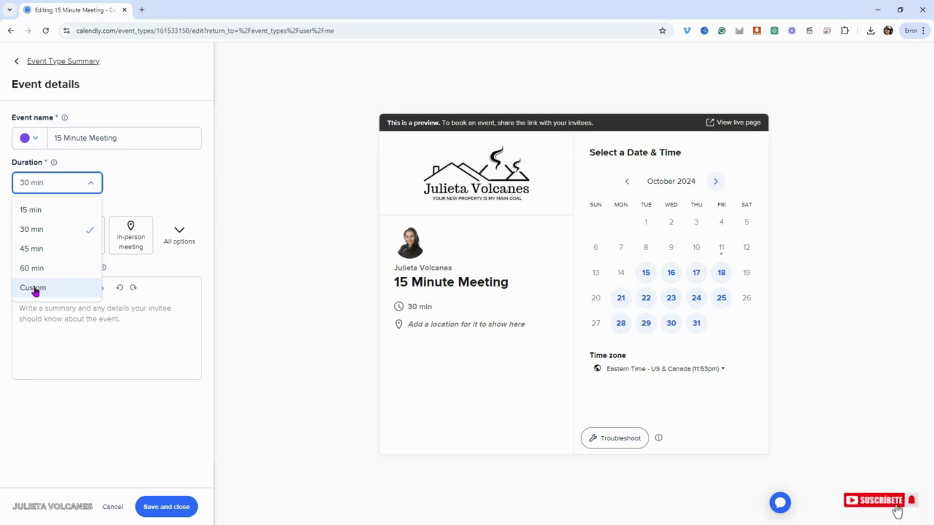
pyautogui.click(45, 213)
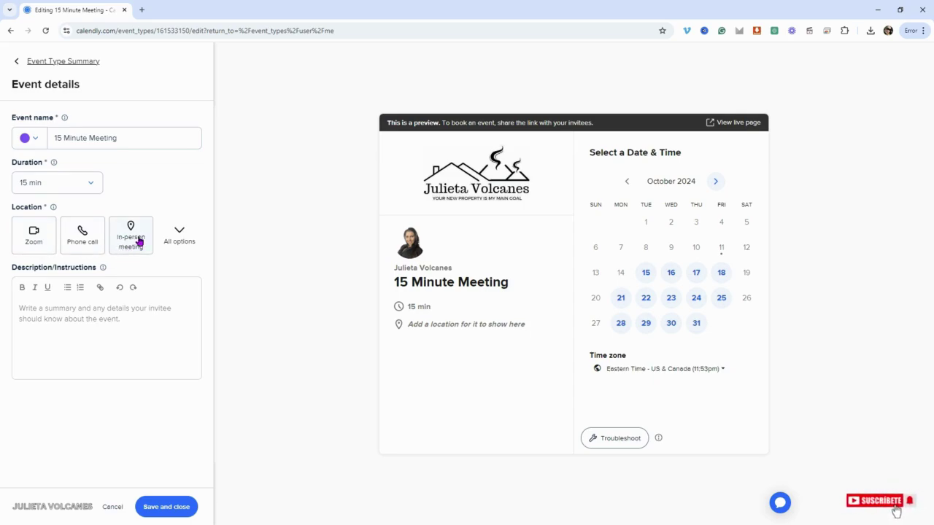
# Step: Set the event's location to Google Meet
pyautogui.click(34, 242)
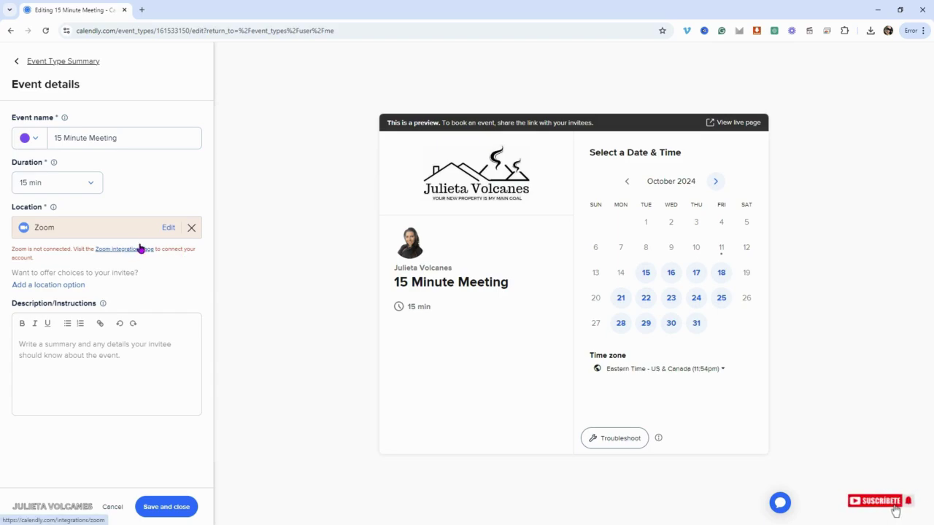
pyautogui.click(192, 229)
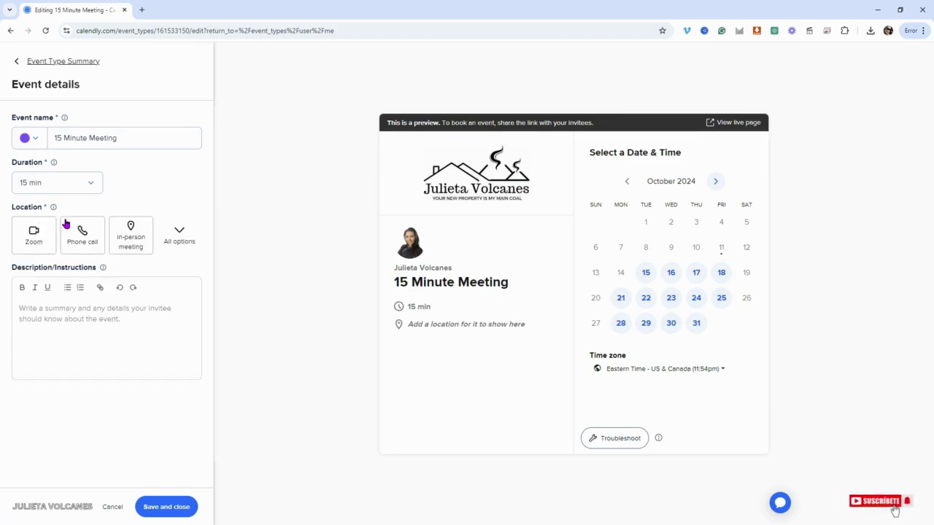
pyautogui.click(82, 237)
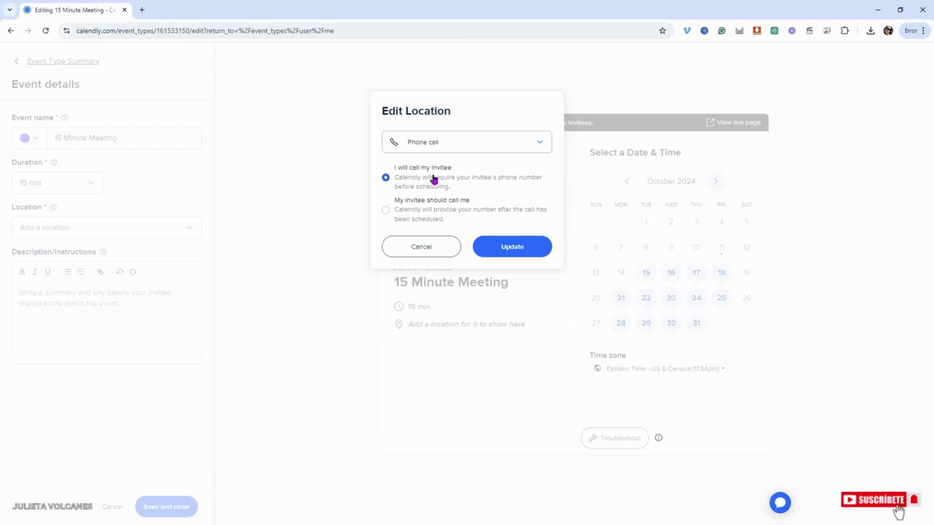
pyautogui.click(541, 141)
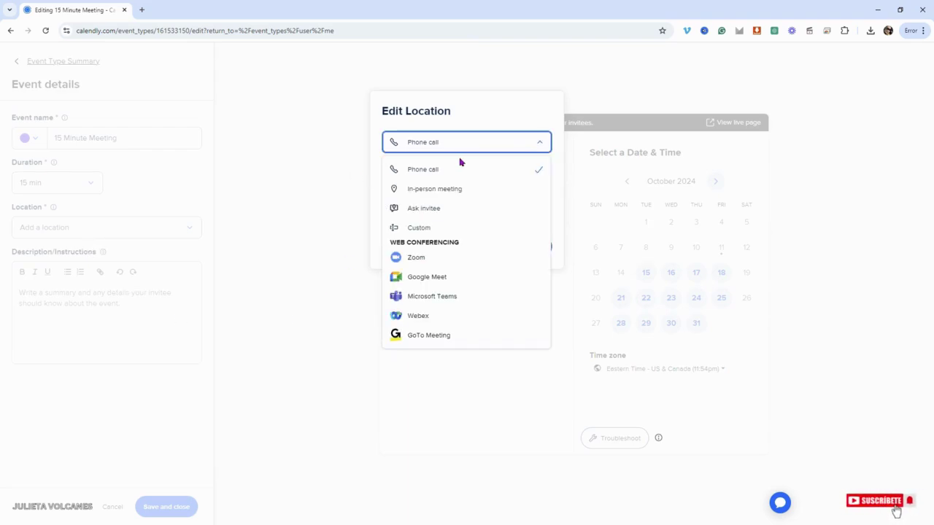
pyautogui.click(430, 277)
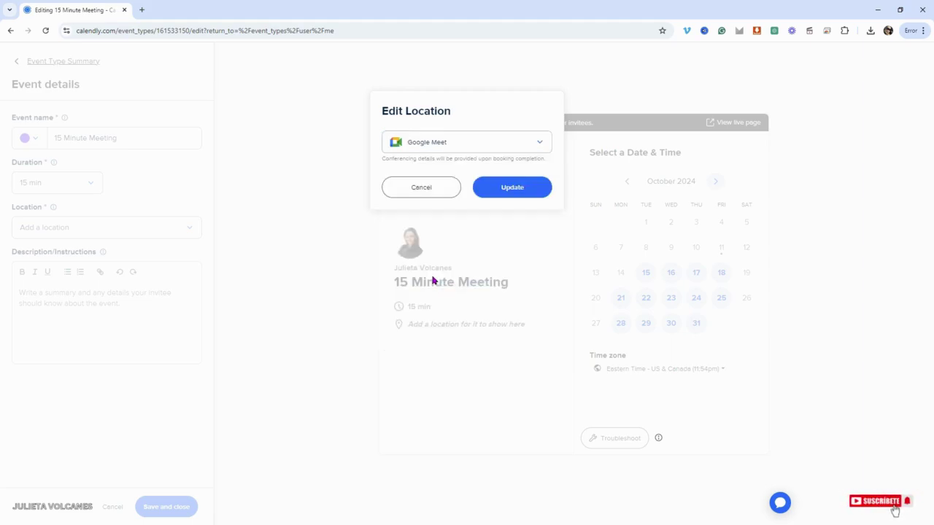
pyautogui.click(511, 188)
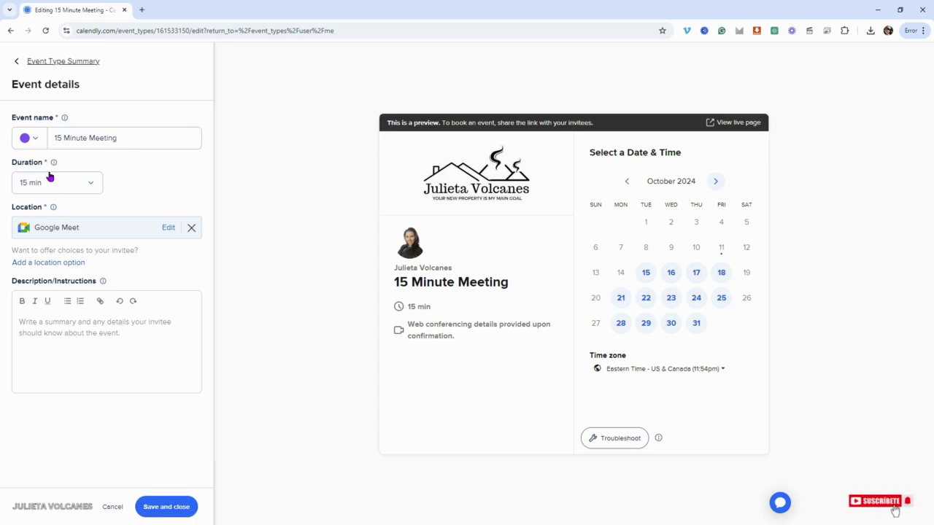
# Step: Choose purple as the event color and save the event details
pyautogui.click(38, 139)
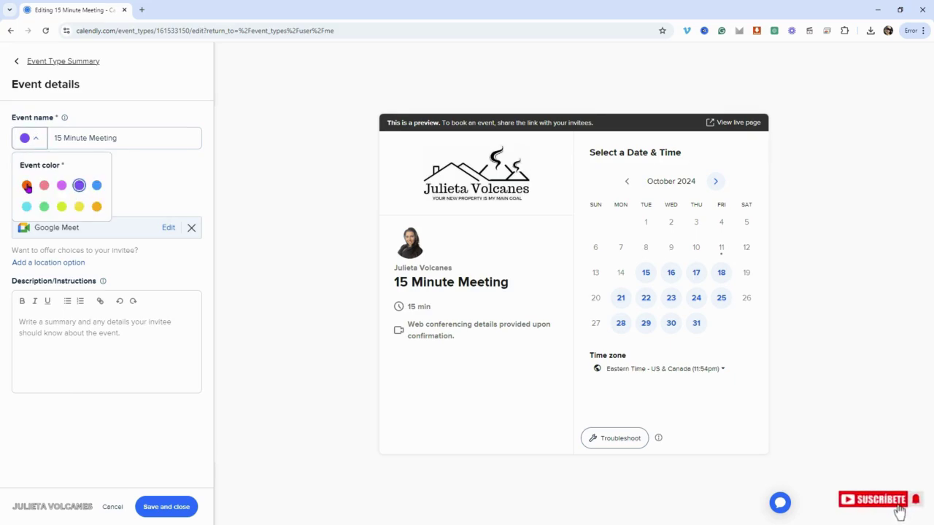
pyautogui.click(79, 188)
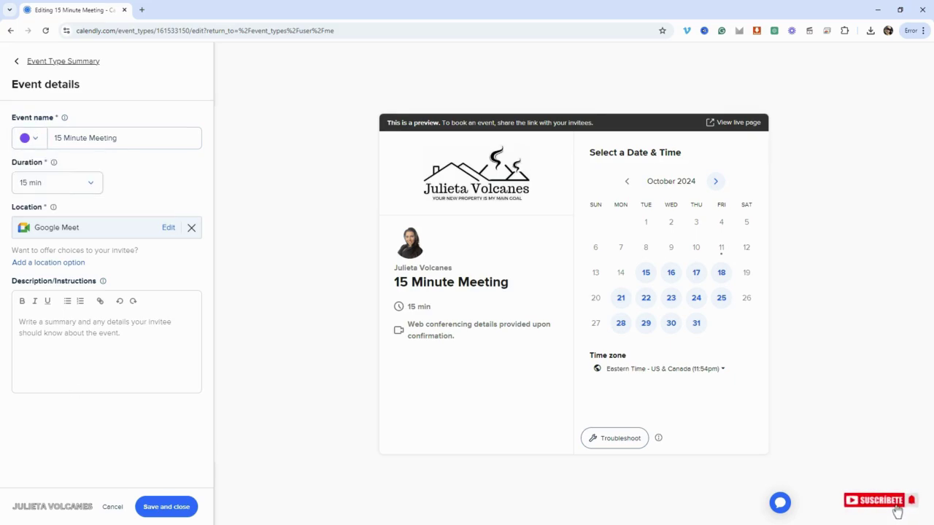
pyautogui.click(166, 512)
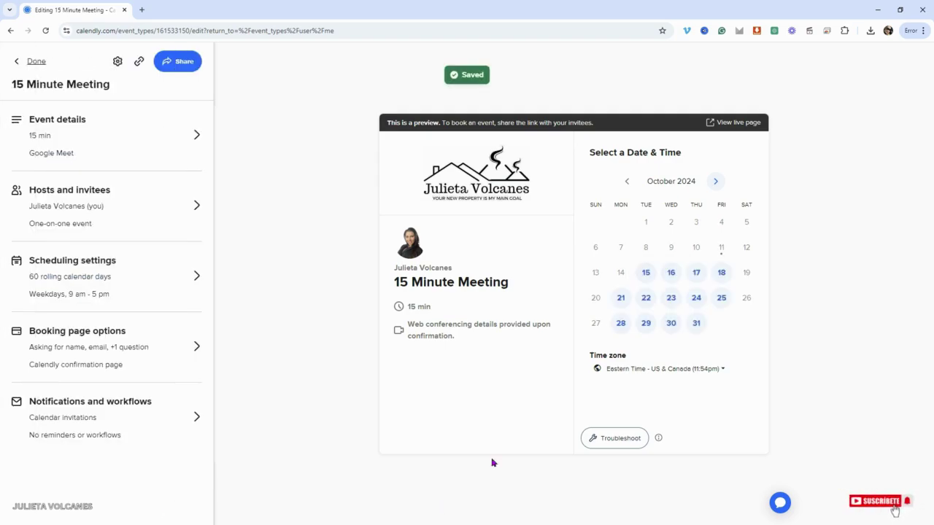
# Step: Review the meeting name, duration and conferencing note in the booking preview, and save the hosts and invitees settings with guests allowed
pyautogui.moveTo(395, 281); pyautogui.dragTo(513, 287)
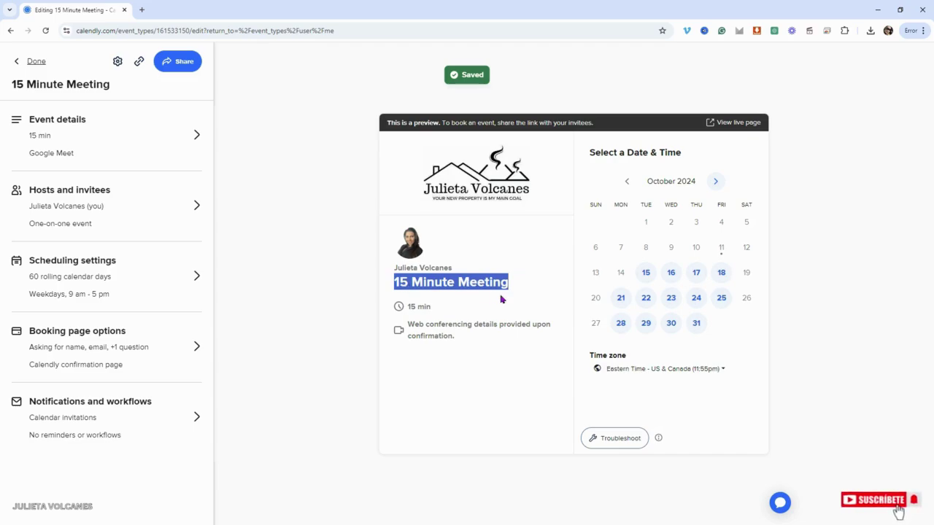
pyautogui.moveTo(407, 306); pyautogui.dragTo(438, 309)
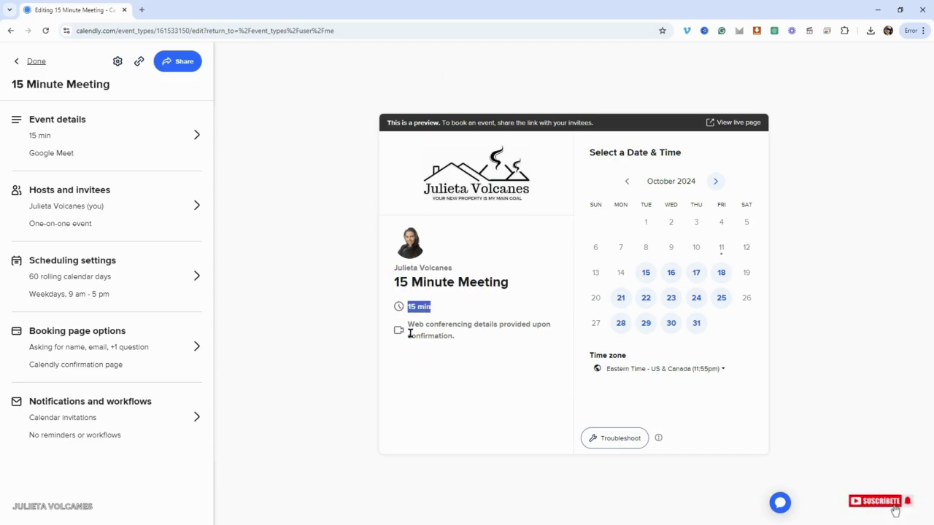
pyautogui.moveTo(407, 324); pyautogui.dragTo(485, 335)
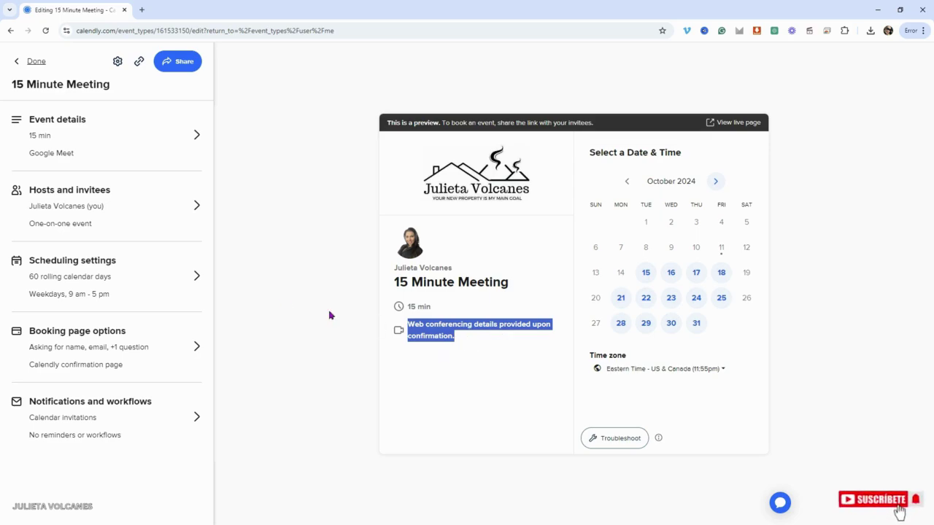
pyautogui.click(193, 210)
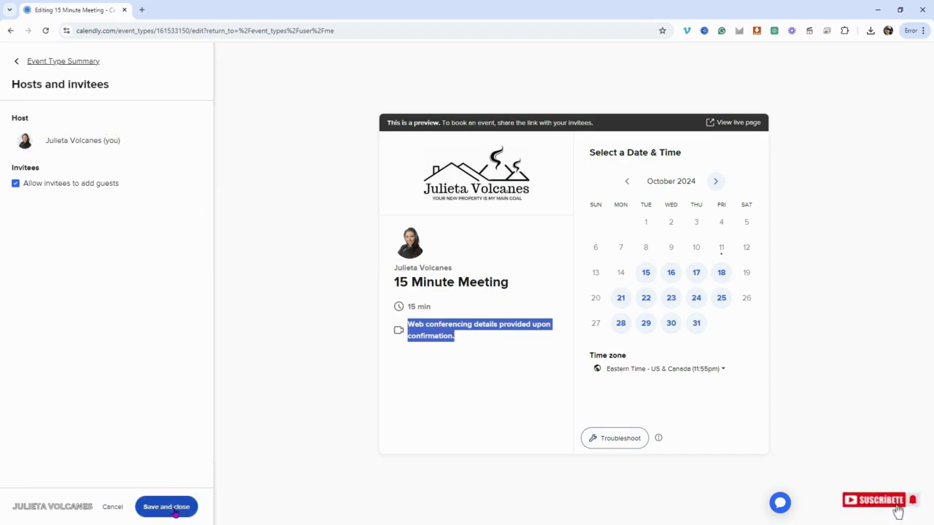
pyautogui.click(175, 507)
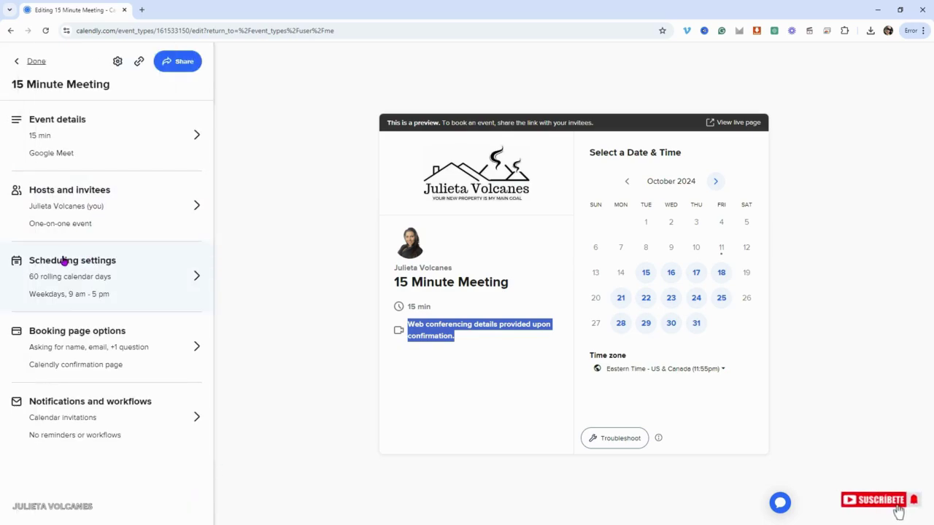
# Step: Open the scheduling settings and set the date range to 60 calendar days into the future
pyautogui.click(194, 279)
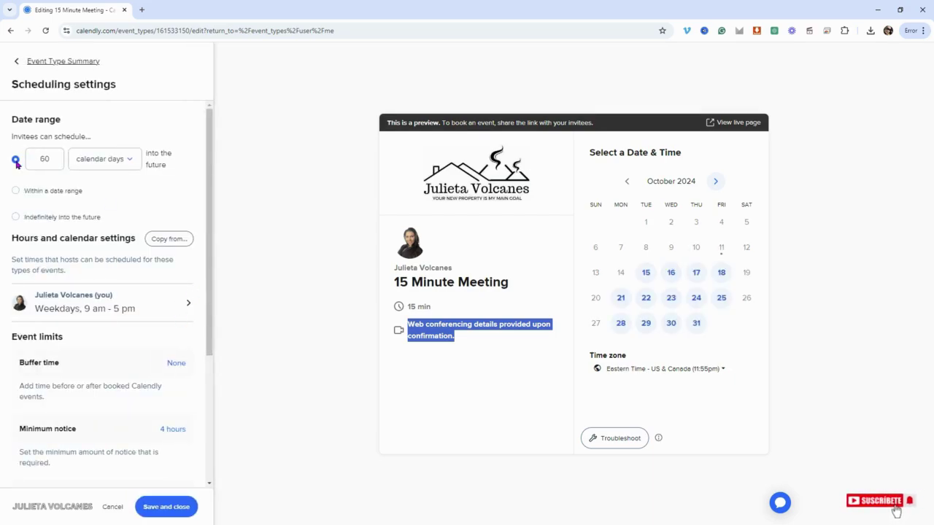
pyautogui.click(48, 158)
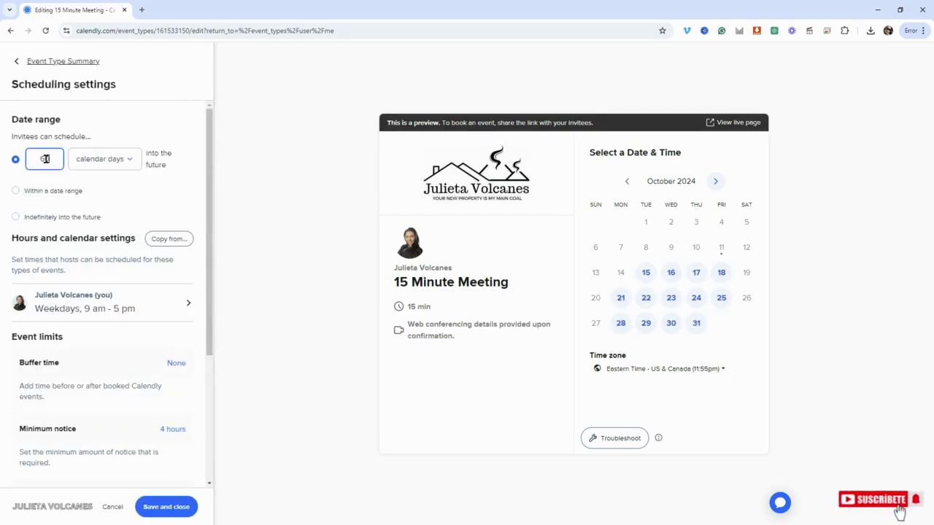
pyautogui.click(129, 161)
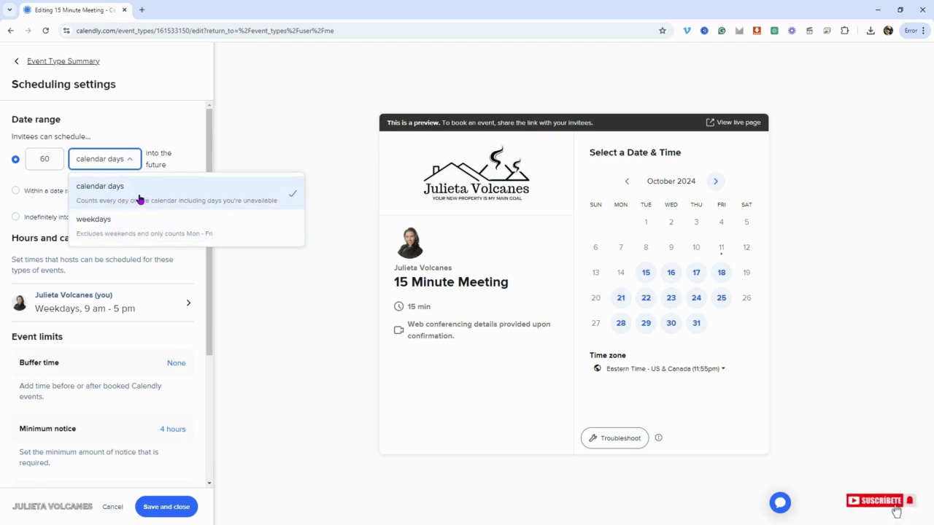
pyautogui.click(94, 229)
pyautogui.click(127, 159)
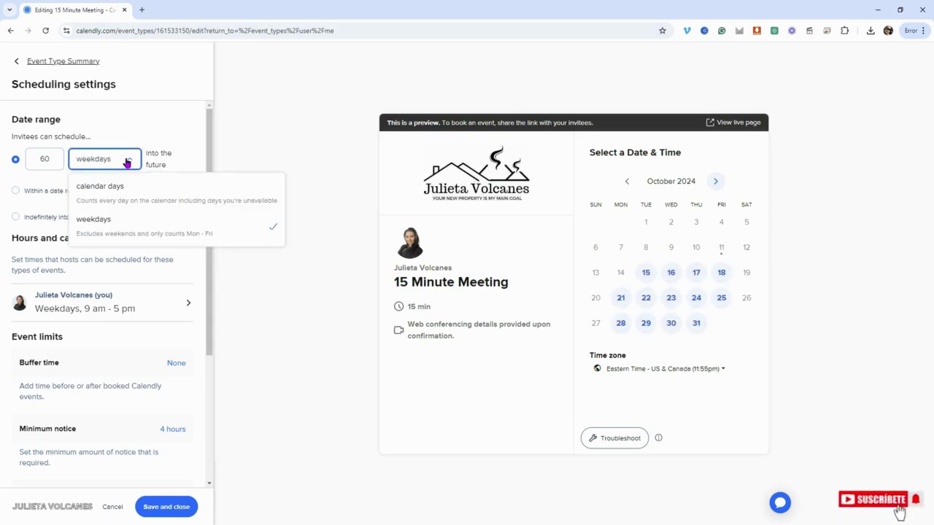
pyautogui.click(108, 197)
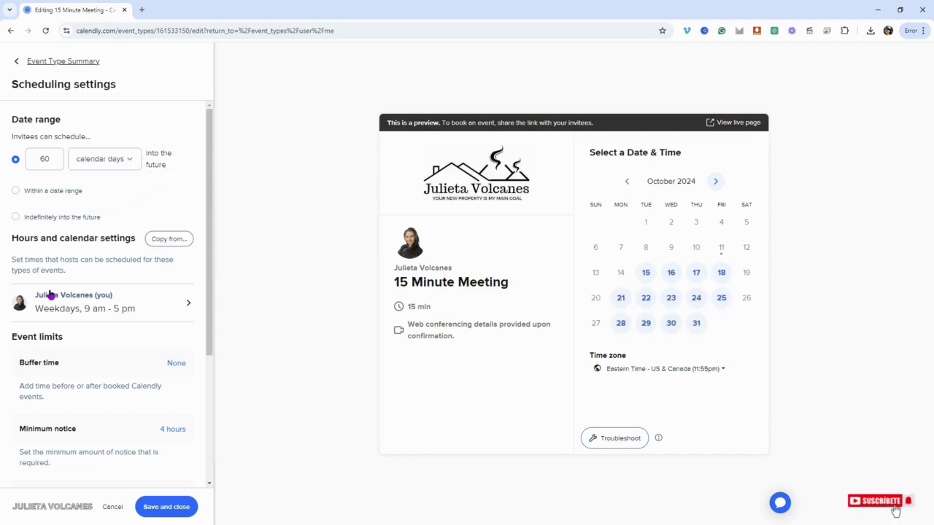
# Step: Open the host's available hours and make the working hours schedule editable for this event type only
pyautogui.click(183, 306)
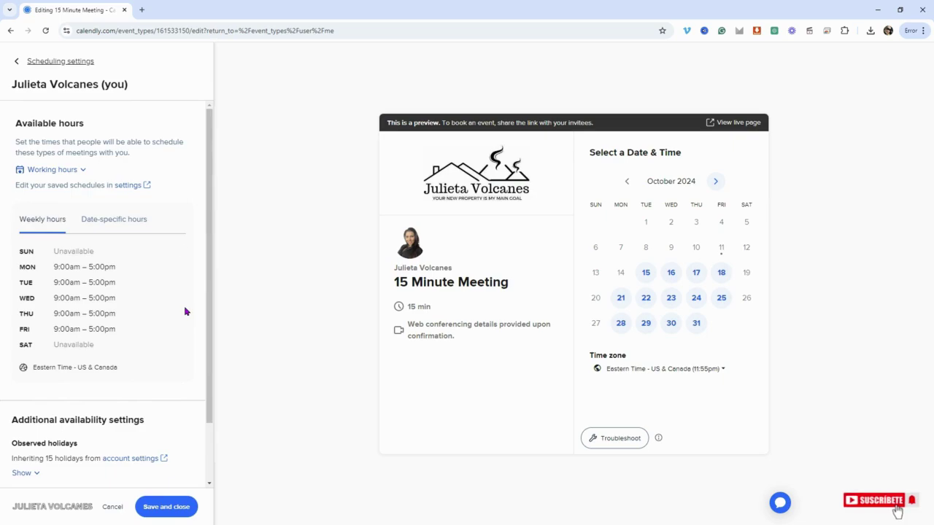
pyautogui.click(25, 253)
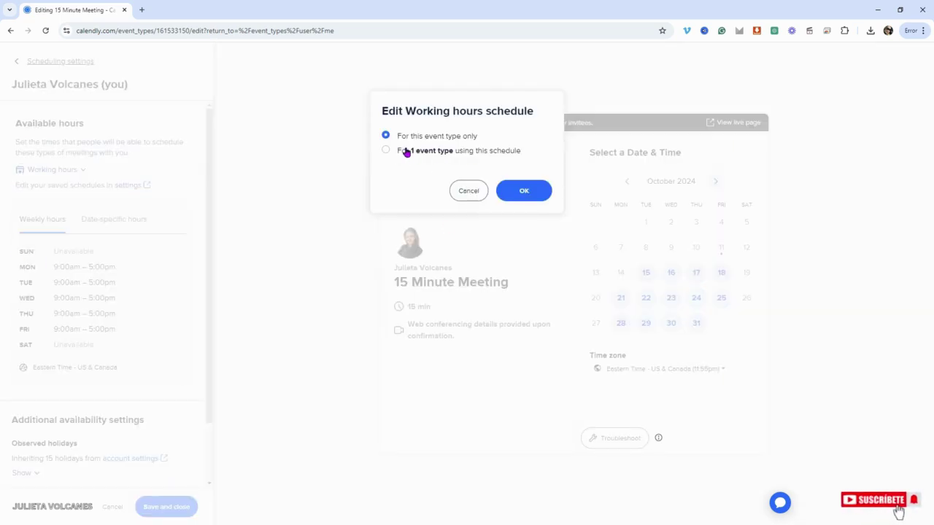
pyautogui.click(522, 190)
# Step: Try Sunday availability from 9:00am to 5:00pm in the weekly hours, and make Sunday unavailable again
pyautogui.click(24, 218)
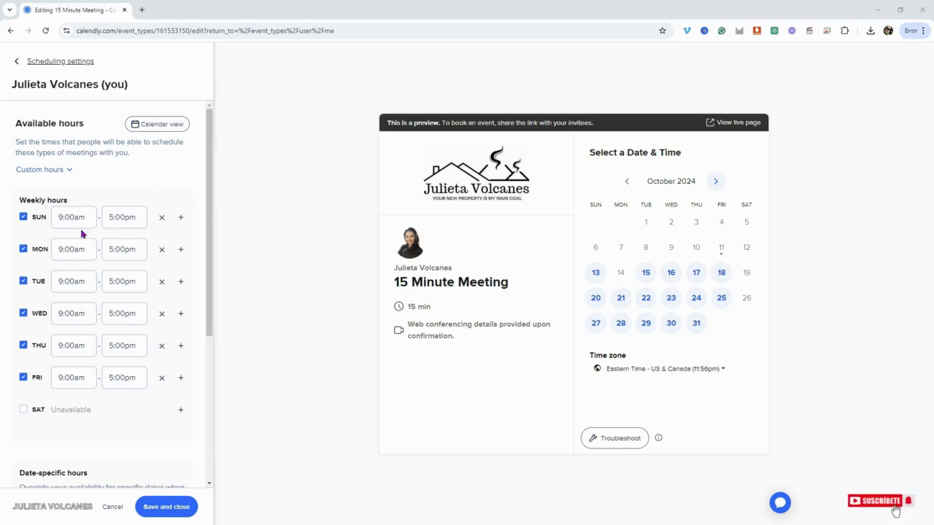
pyautogui.click(22, 218)
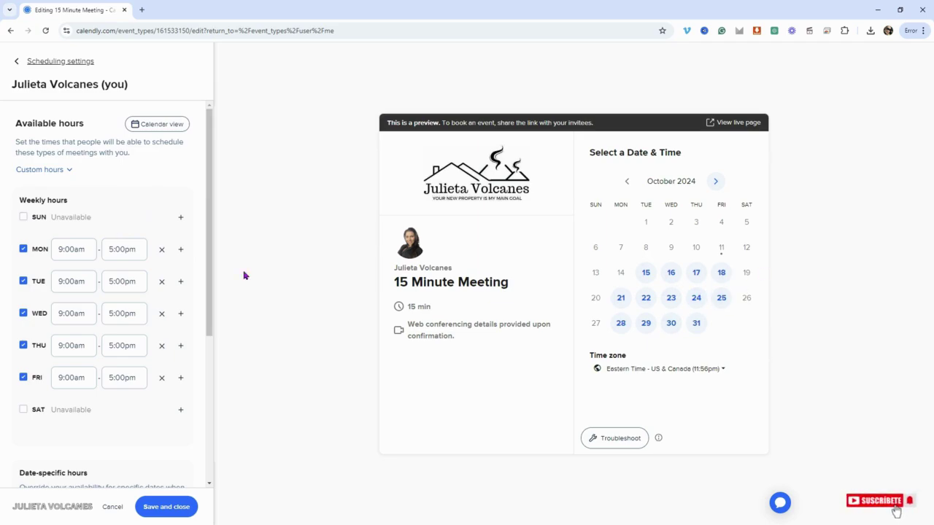
pyautogui.click(23, 218)
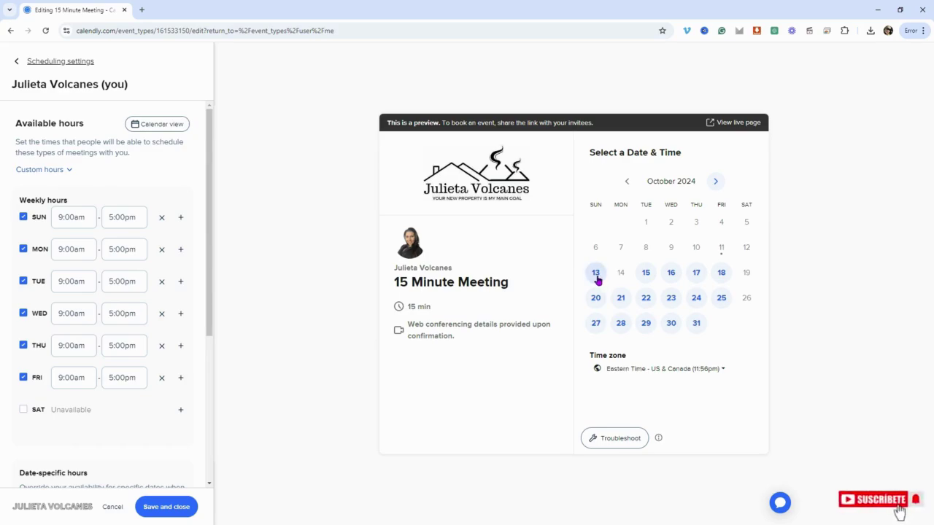
pyautogui.click(23, 219)
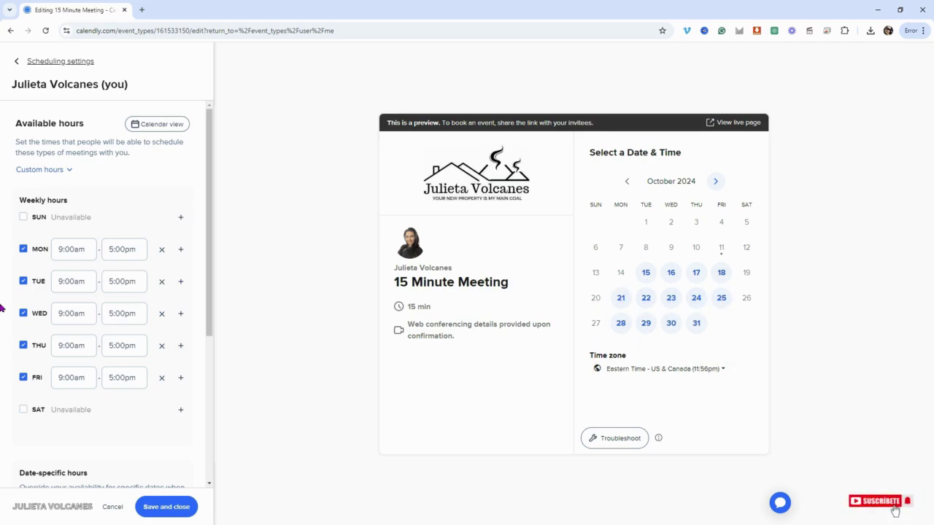
# Step: Review the date-specific hours and the full list of observed holidays, and save the host's availability
pyautogui.scroll(-2, 87, 409)
pyautogui.scroll(-1, 65, 375)
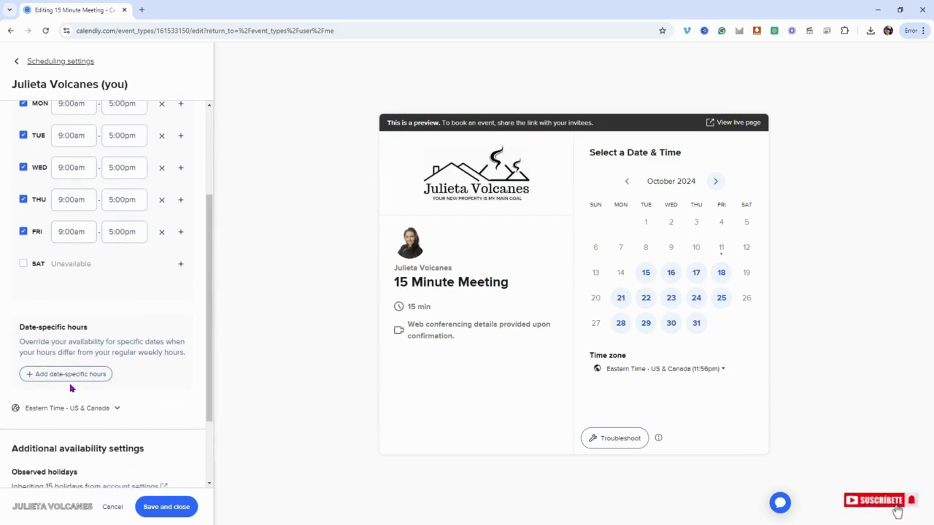
pyautogui.scroll(-2, 95, 350)
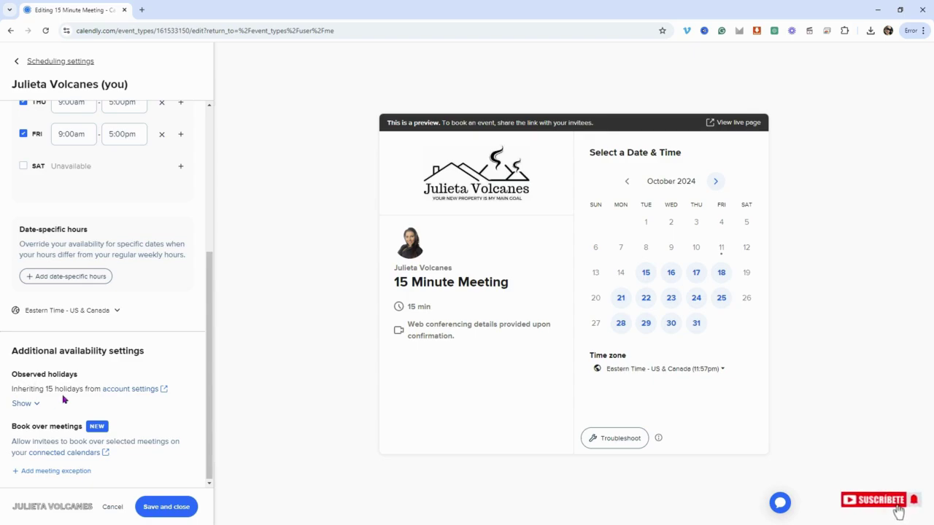
pyautogui.click(20, 405)
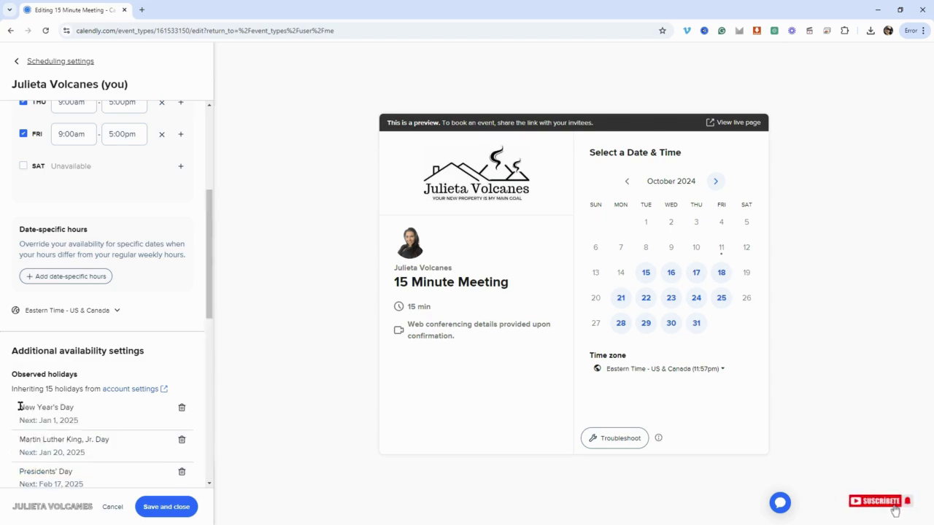
pyautogui.scroll(-2, 39, 416)
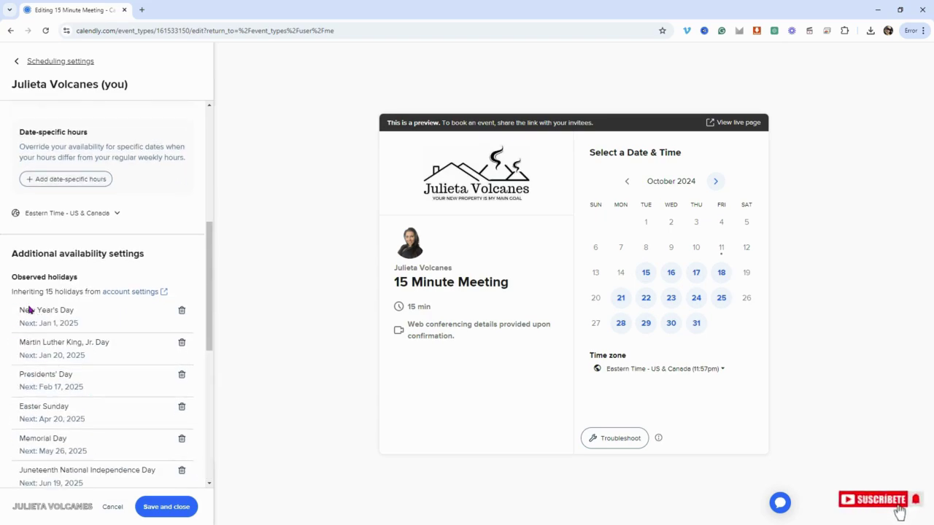
pyautogui.scroll(-7, 74, 356)
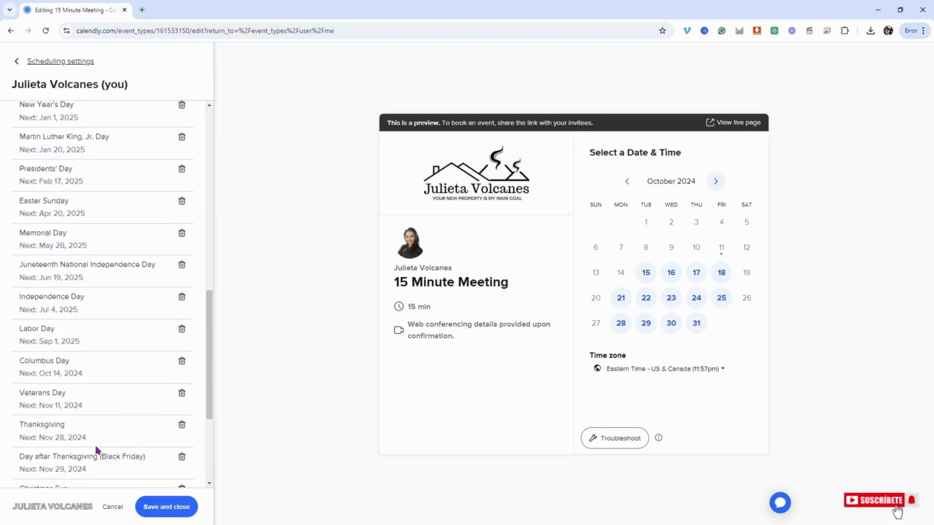
pyautogui.scroll(-1, 103, 399)
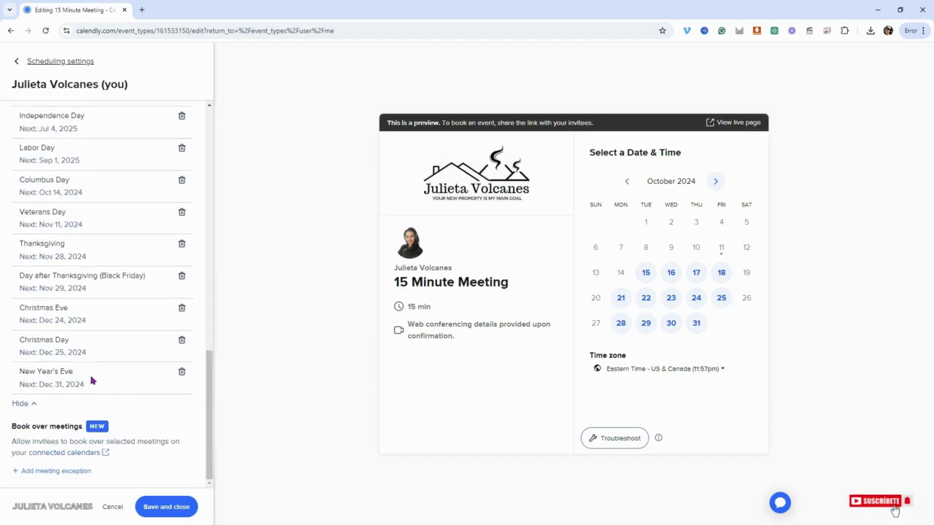
pyautogui.scroll(7, 121, 379)
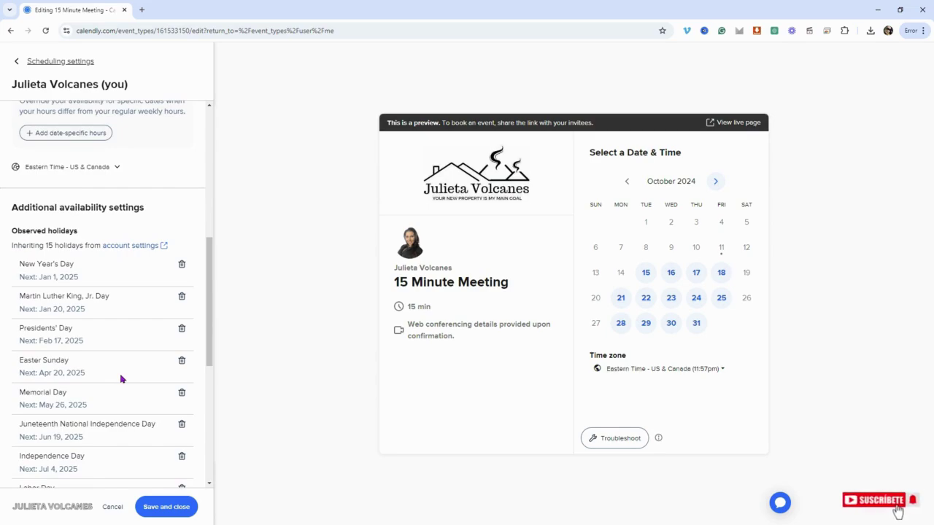
pyautogui.scroll(-7, 146, 409)
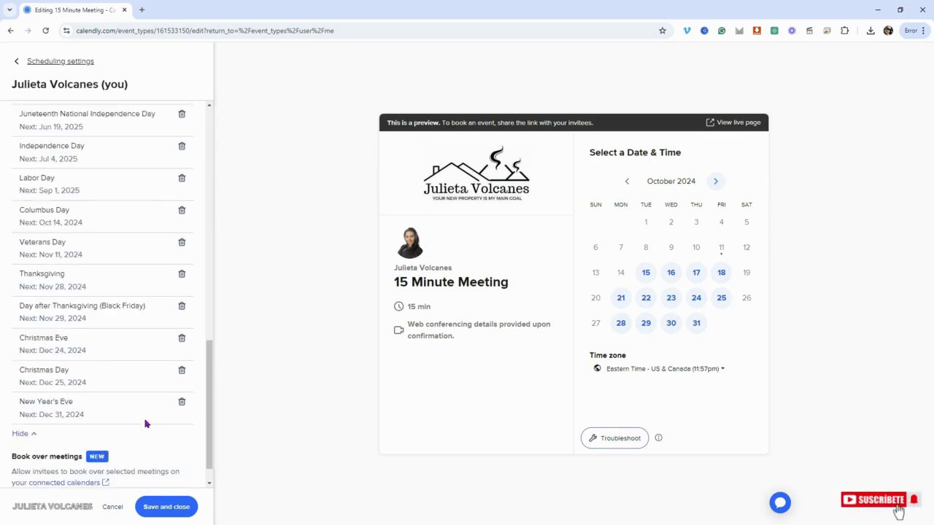
pyautogui.click(168, 512)
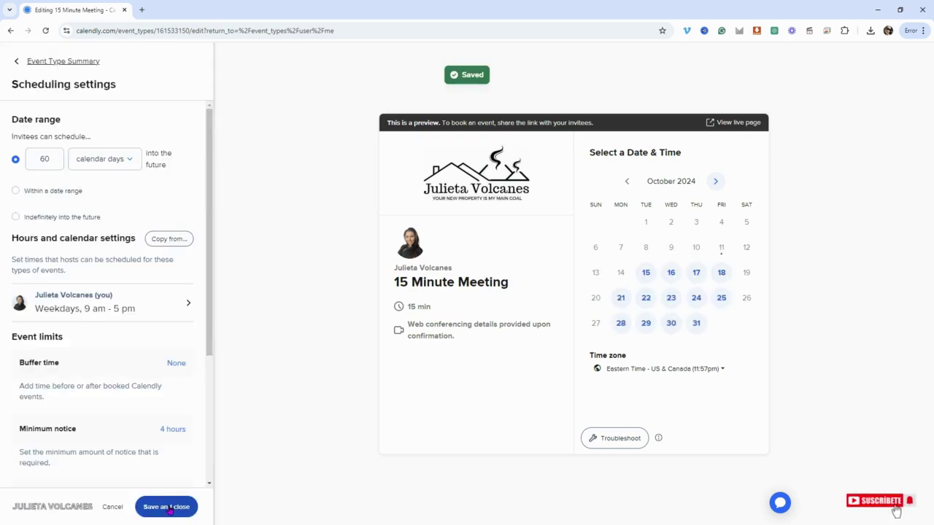
# Step: Review the event limits and additional options, and save the scheduling settings
pyautogui.scroll(-3, 48, 256)
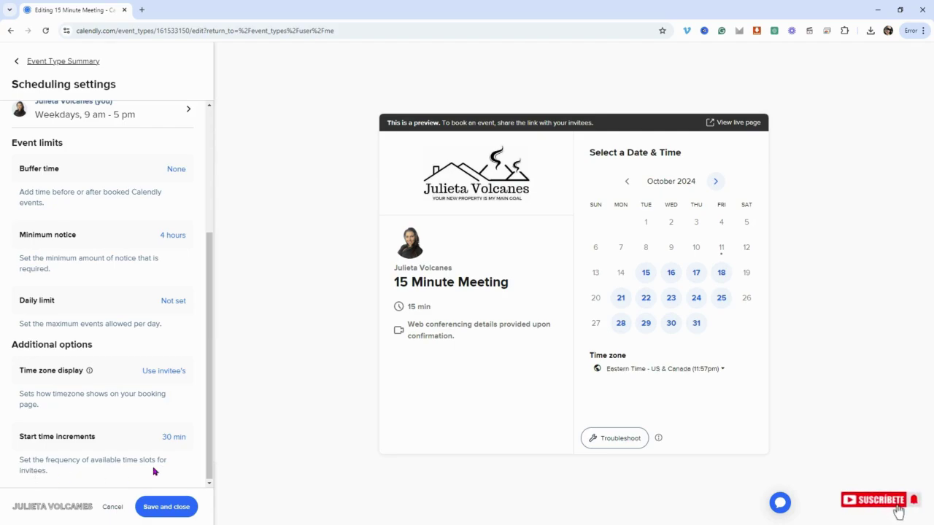
pyautogui.scroll(3, 157, 377)
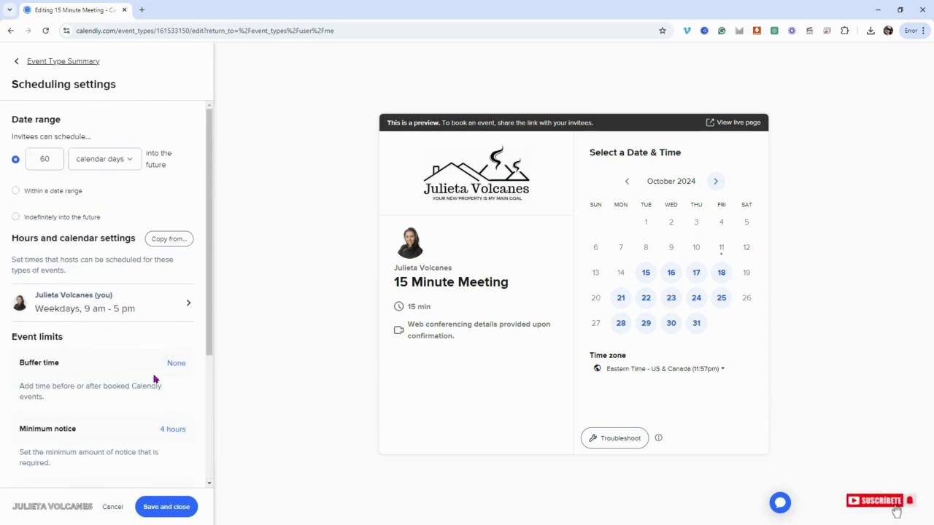
pyautogui.click(165, 505)
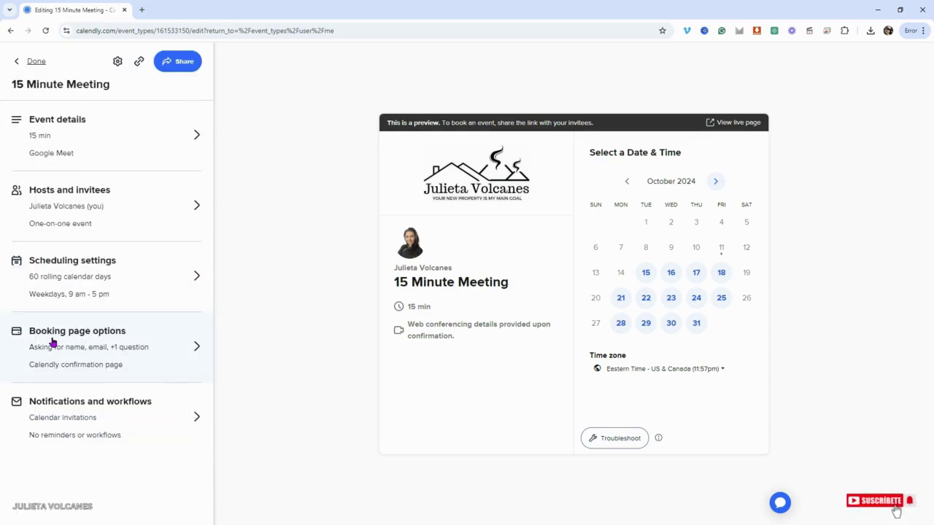
# Step: Open the booking page options and change the event link ending to "15 min"
pyautogui.click(196, 349)
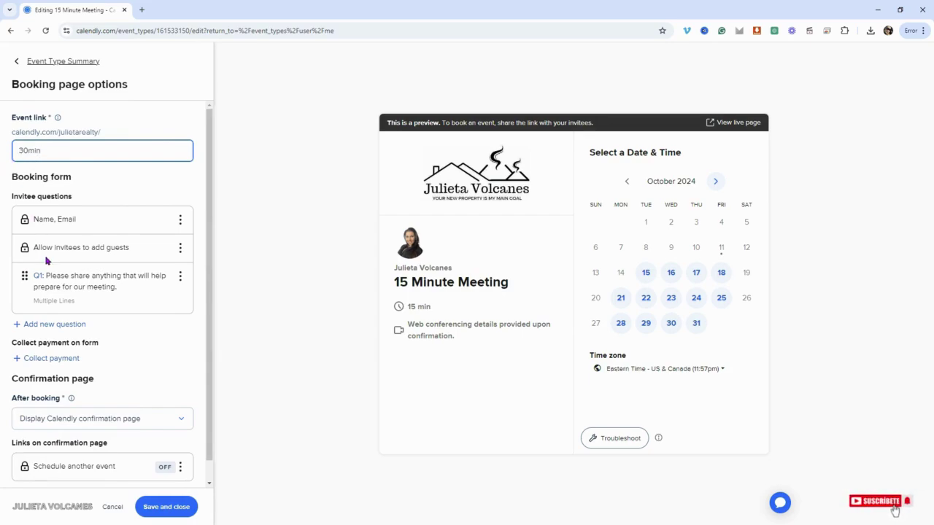
pyautogui.moveTo(42, 151); pyautogui.dragTo(1, 161)
pyautogui.write('15')
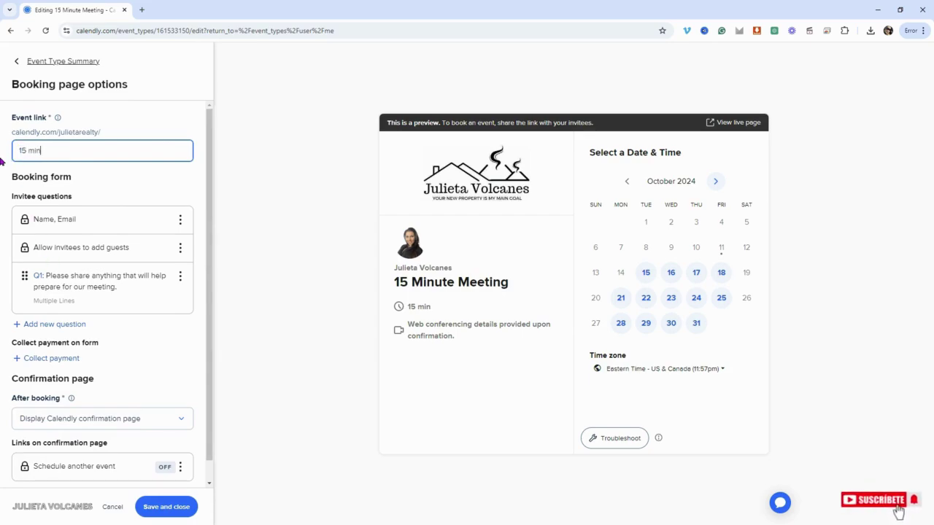
pyautogui.click(106, 193)
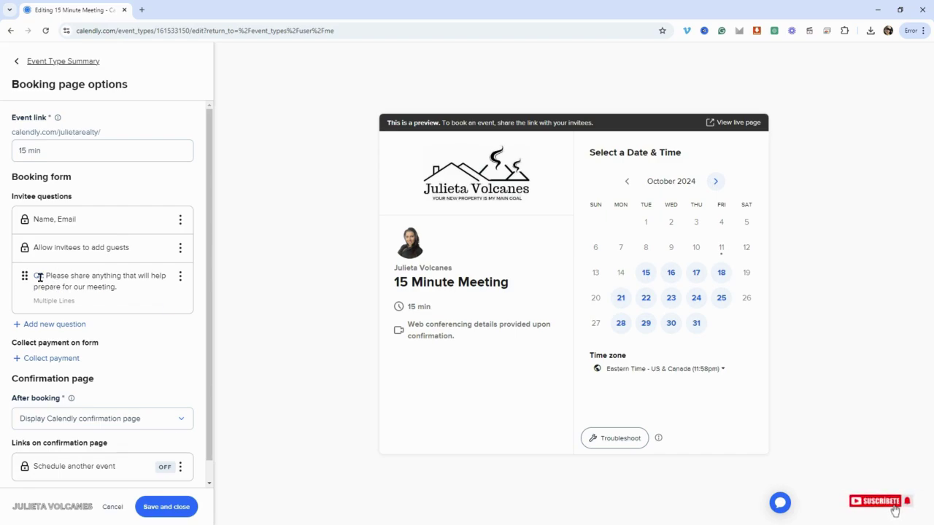
# Step: Examine the question, answer type and status of the invitee question about preparing for the meeting
pyautogui.moveTo(36, 277)
pyautogui.mouseDown()
pyautogui.moveTo(56, 278)
pyautogui.moveTo(24, 276)
pyautogui.mouseUp()
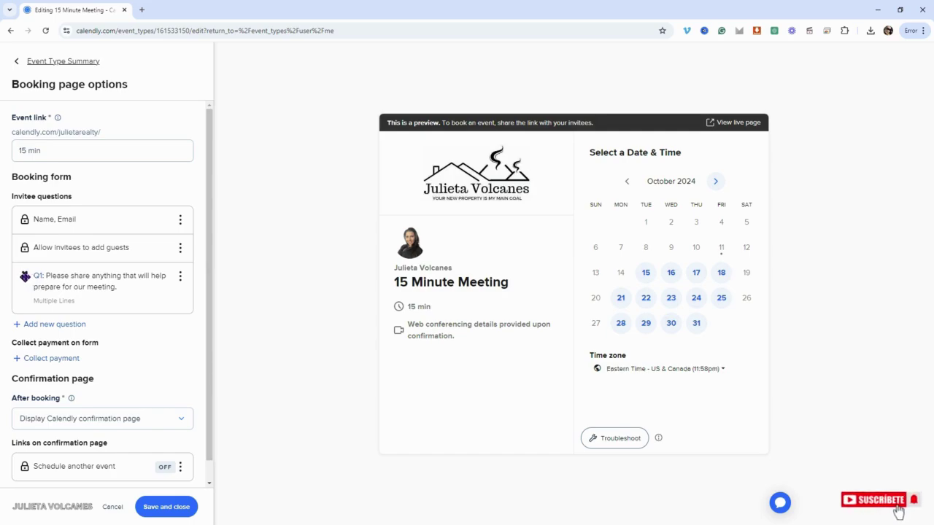
pyautogui.click(181, 276)
pyautogui.click(179, 298)
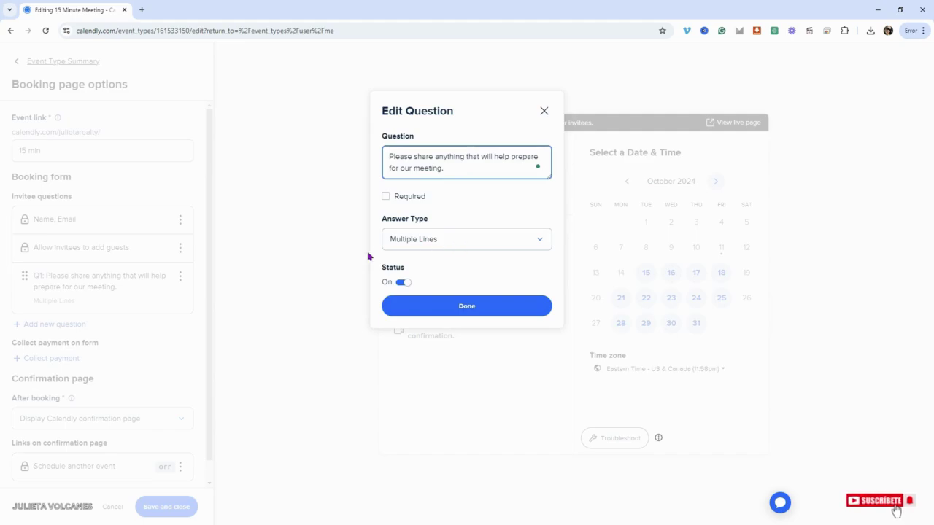
pyautogui.click(458, 307)
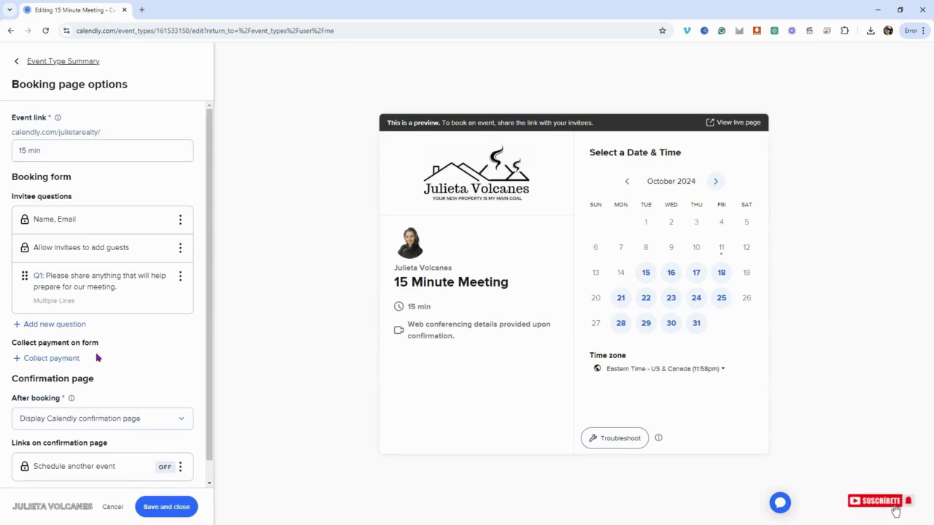
# Step: Remove the space from the event link so it reads 15min, and save the booking page options
pyautogui.scroll(-1, 65, 382)
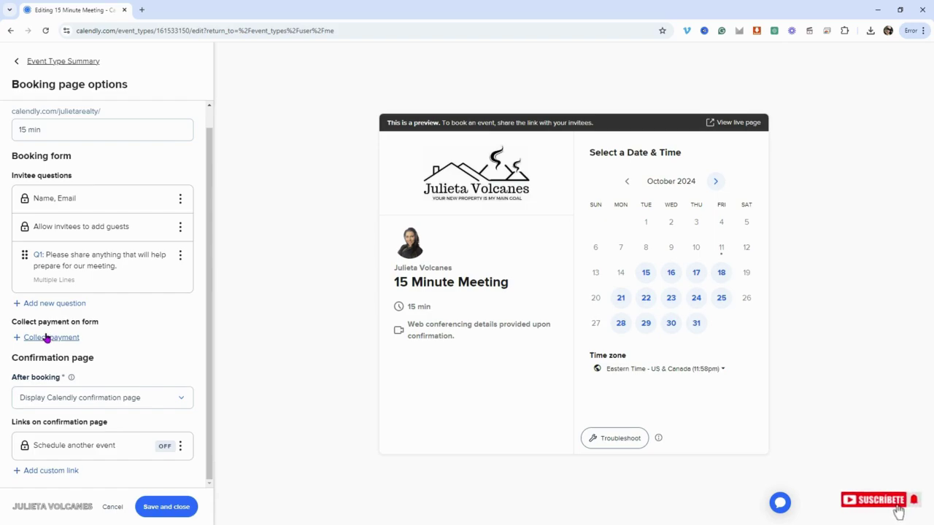
pyautogui.click(166, 511)
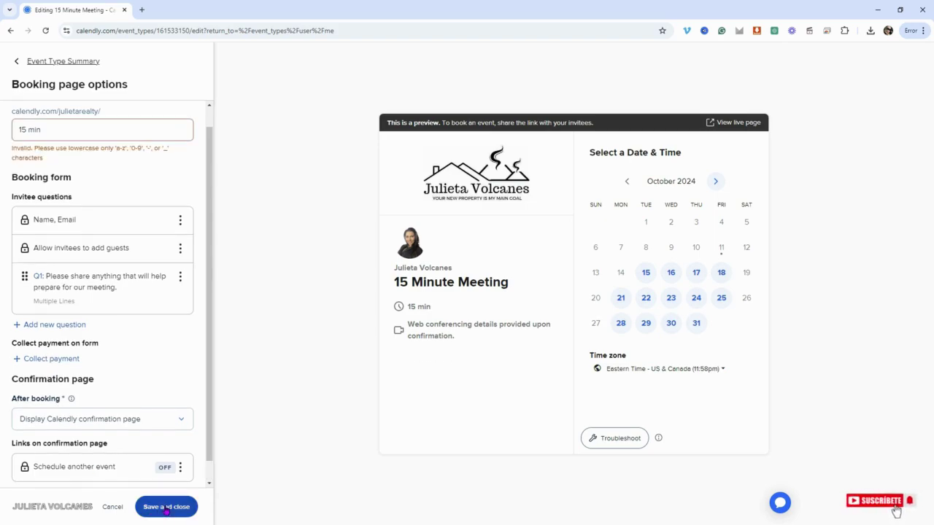
pyautogui.click(42, 132)
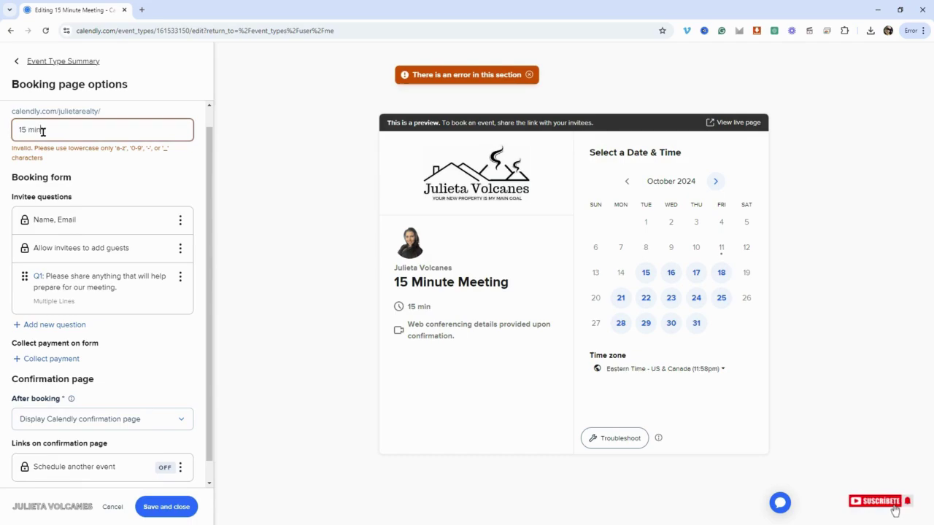
pyautogui.press('BackSpace')
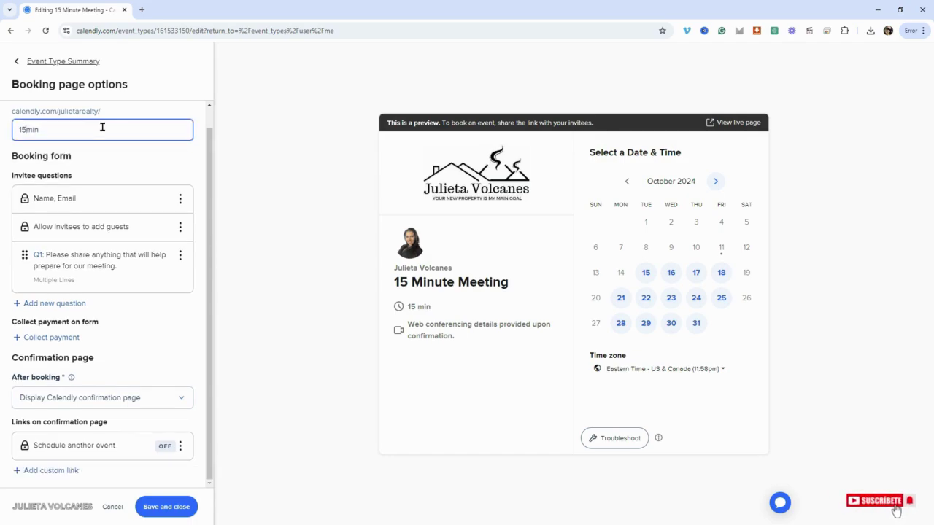
pyautogui.click(175, 510)
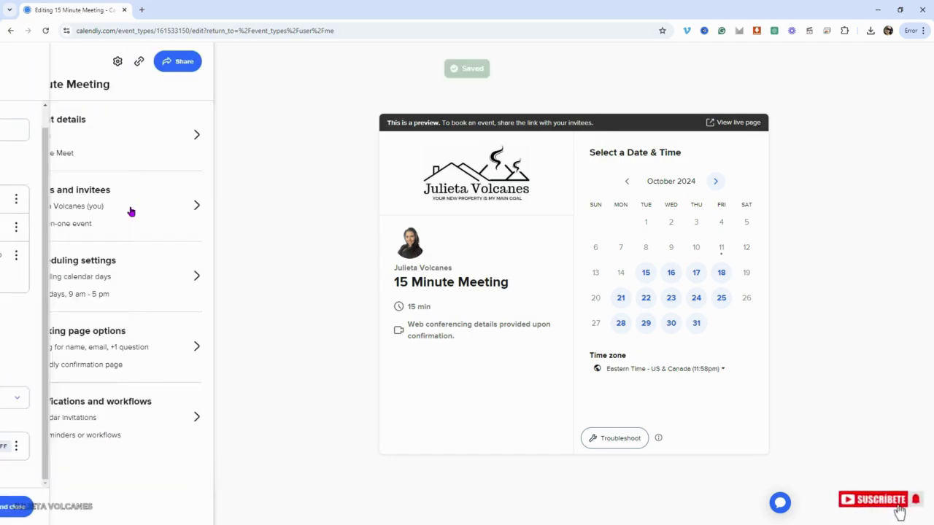
# Step: Open the email reminders in the notification settings for editing and choose the host's email address as the reply-to address
pyautogui.click(104, 408)
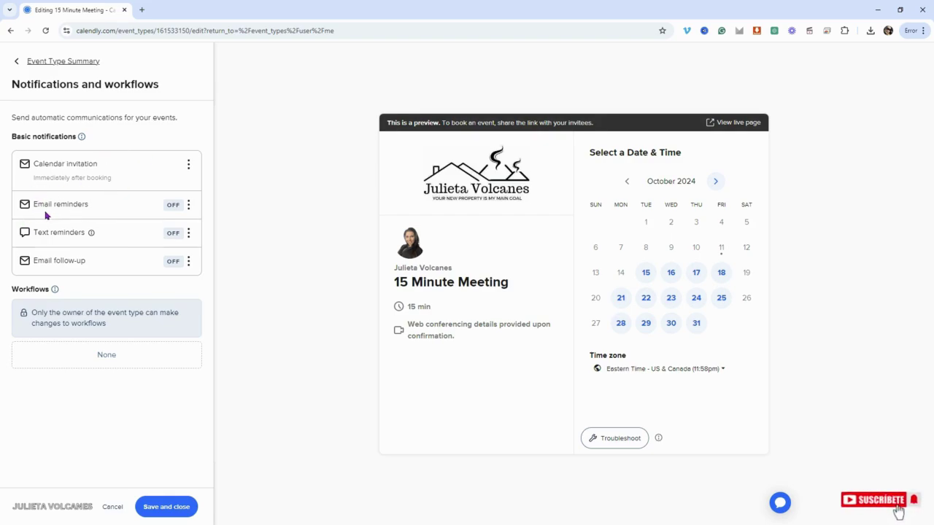
pyautogui.click(187, 205)
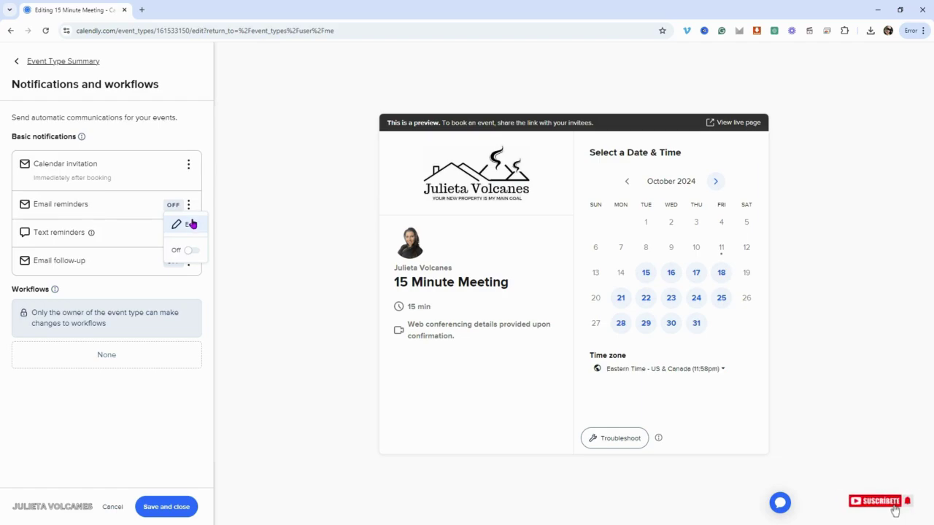
pyautogui.click(192, 225)
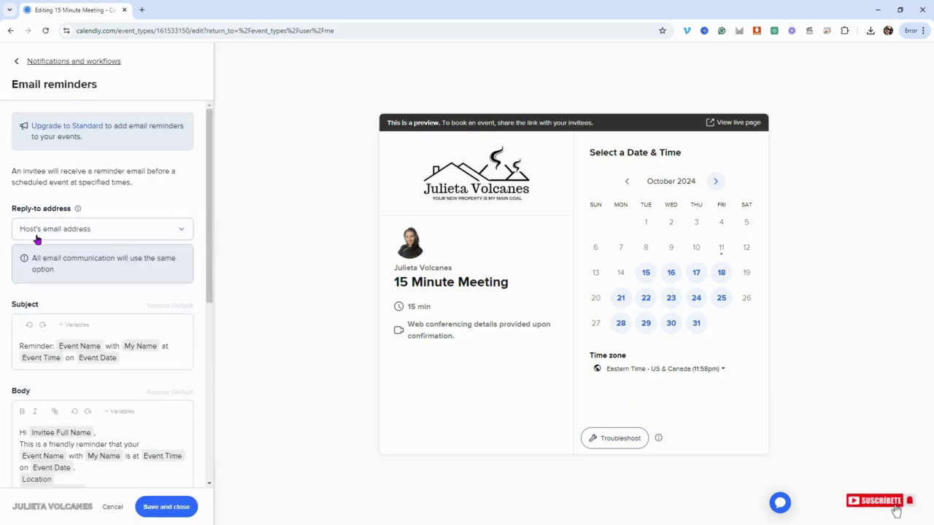
pyautogui.click(181, 233)
pyautogui.click(102, 256)
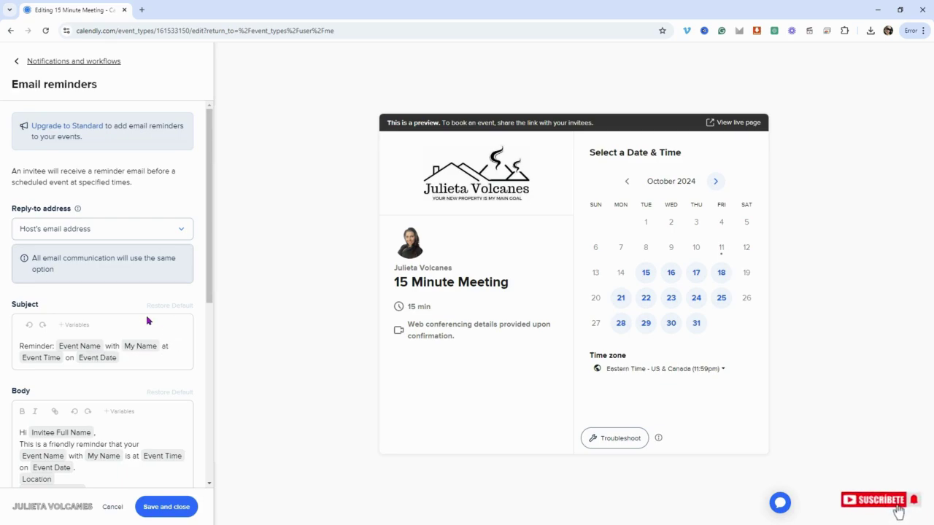
# Step: Review the email reminder's subject, body, timing, status and cancellation policy, and save the reminder
pyautogui.scroll(-2, 143, 315)
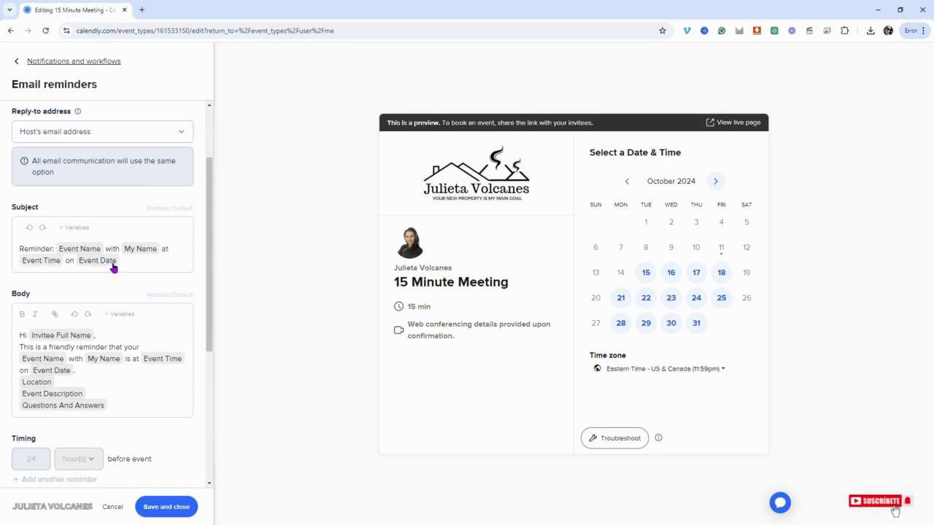
pyautogui.scroll(-1, 51, 364)
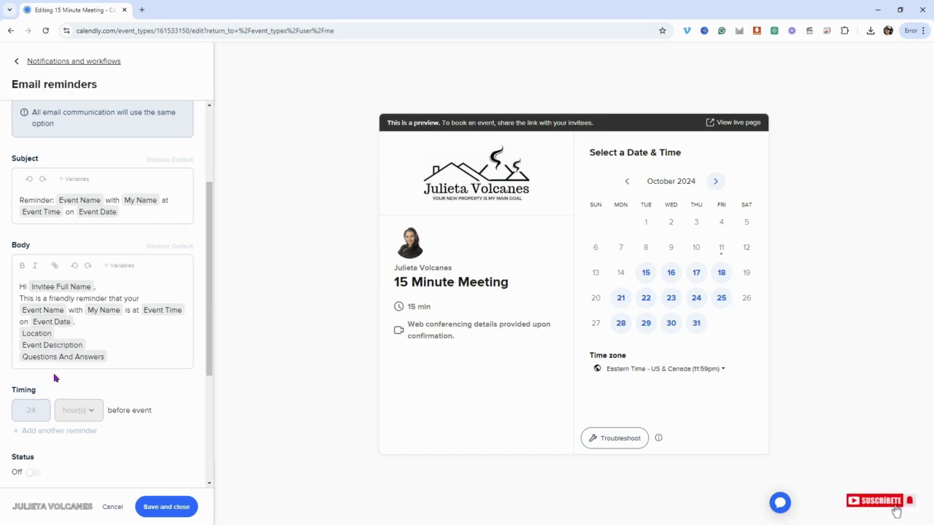
pyautogui.scroll(-3, 40, 392)
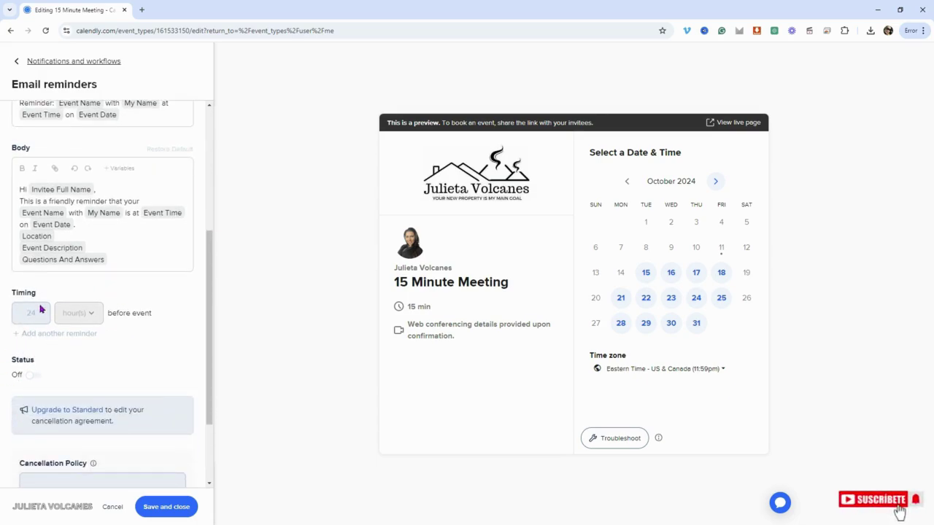
pyautogui.scroll(-2, 48, 347)
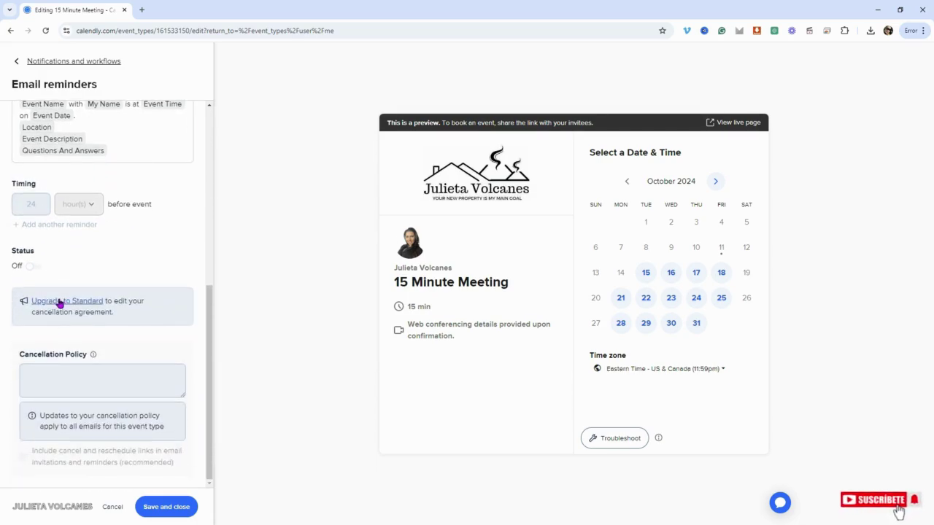
pyautogui.click(164, 512)
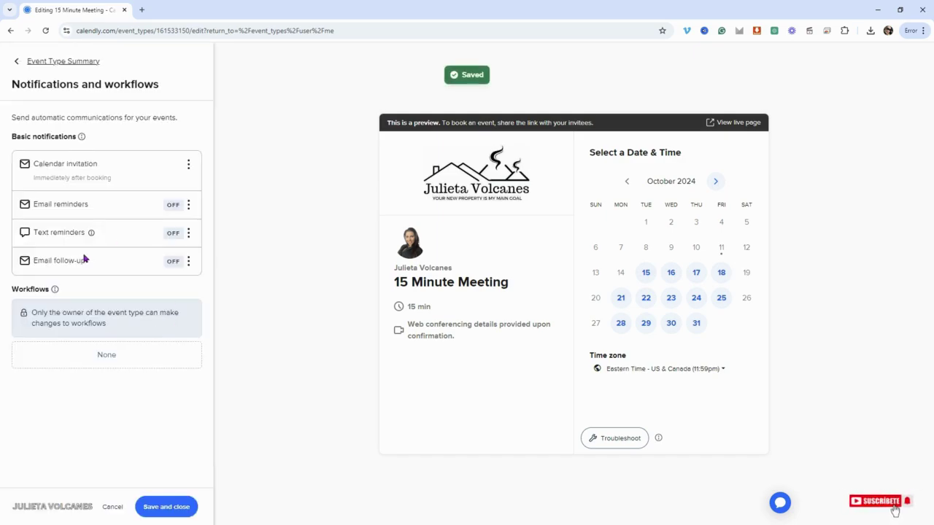
# Step: Open the text reminders for editing, review the message and timing, and save them
pyautogui.click(188, 234)
pyautogui.click(190, 254)
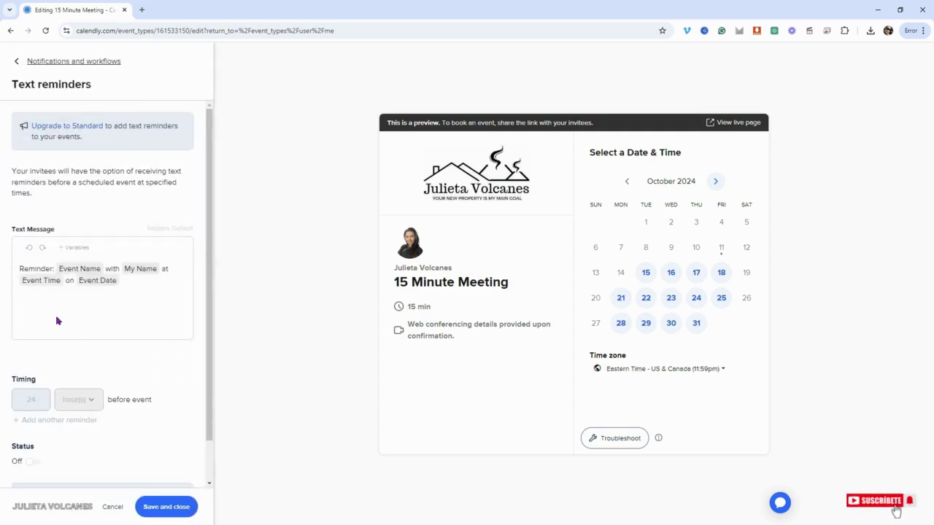
pyautogui.click(152, 511)
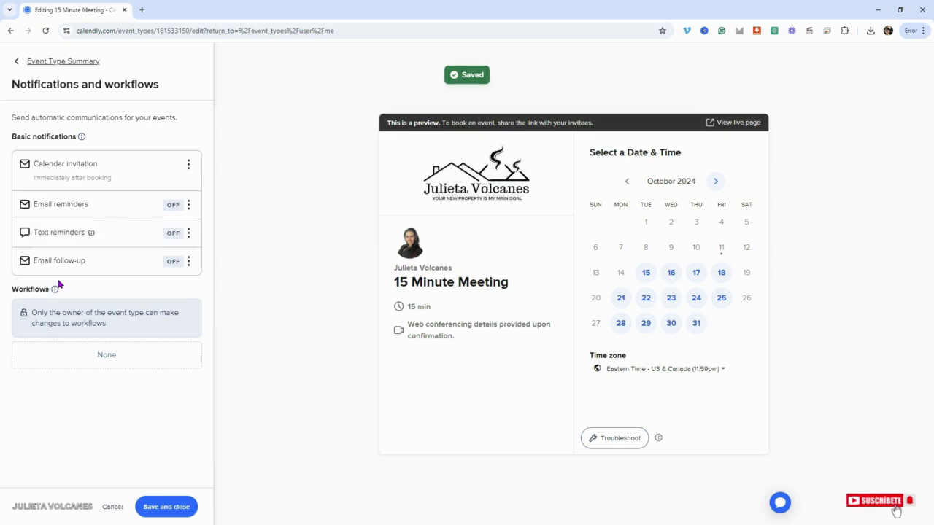
# Step: Try to turn on email reminders, and compare the features and prices of the Free, Standard, Teams and Enterprise plans
pyautogui.click(188, 205)
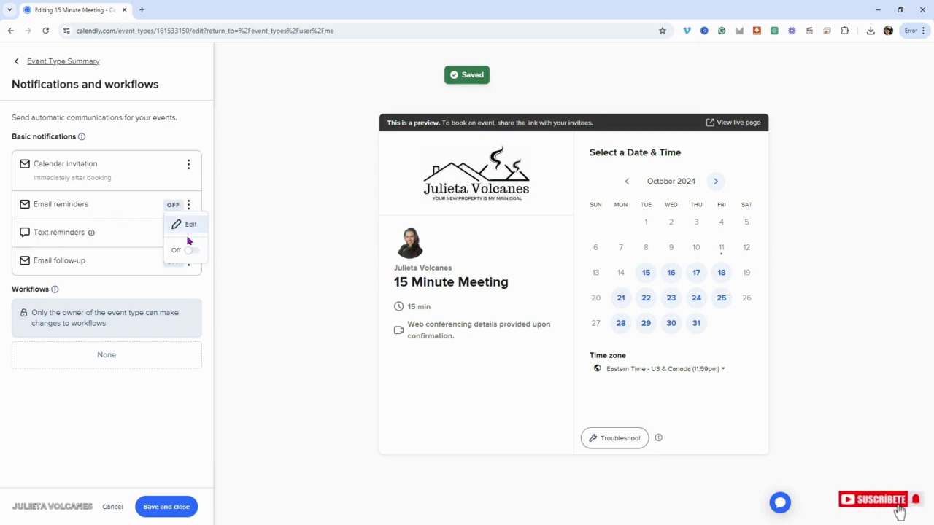
pyautogui.click(188, 254)
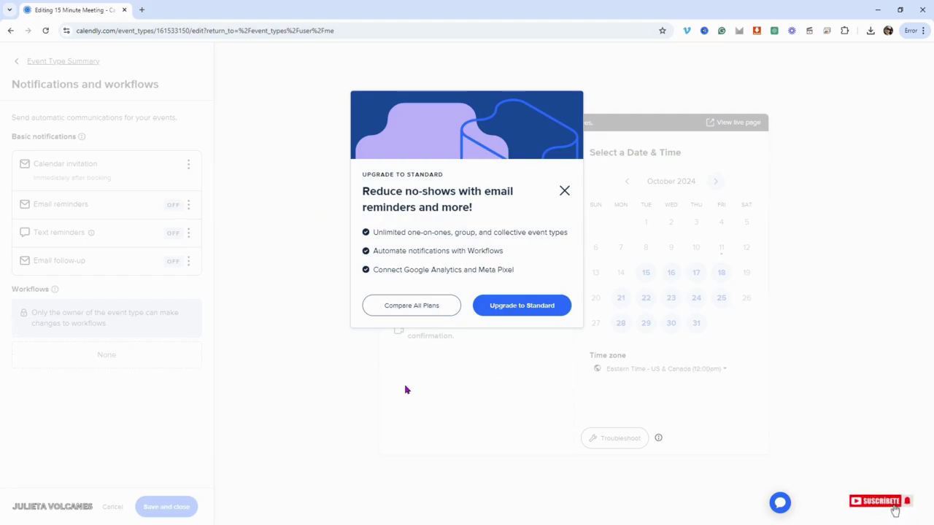
pyautogui.click(419, 312)
pyautogui.scroll(-2, 452, 308)
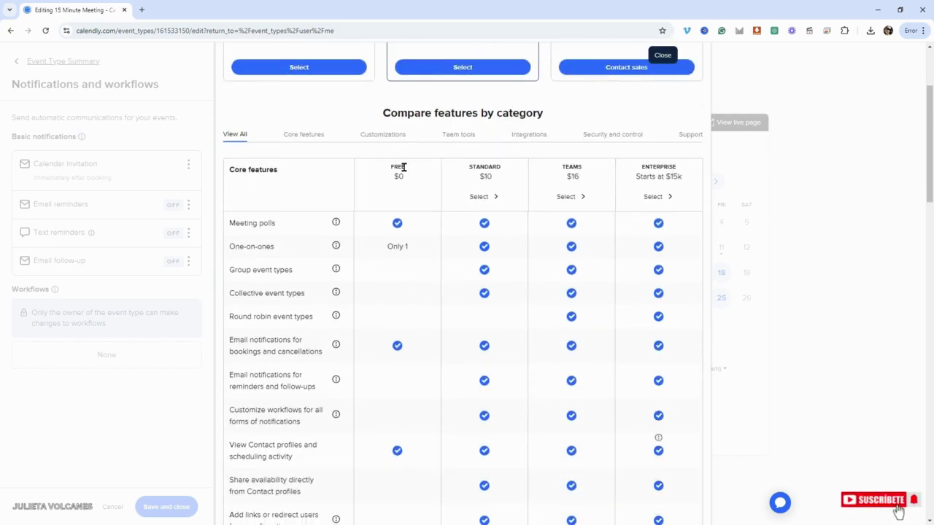
pyautogui.scroll(-2, 496, 398)
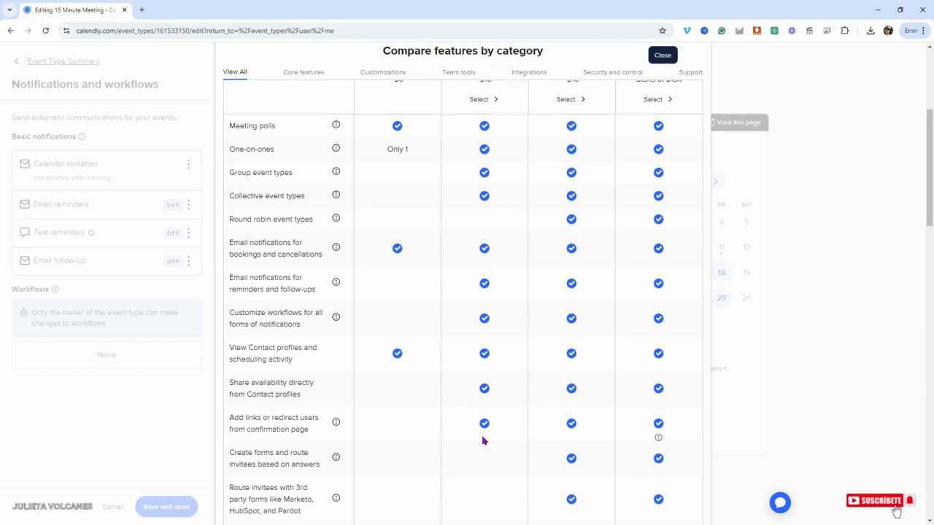
pyautogui.scroll(1, 270, 183)
pyautogui.scroll(-1, 283, 306)
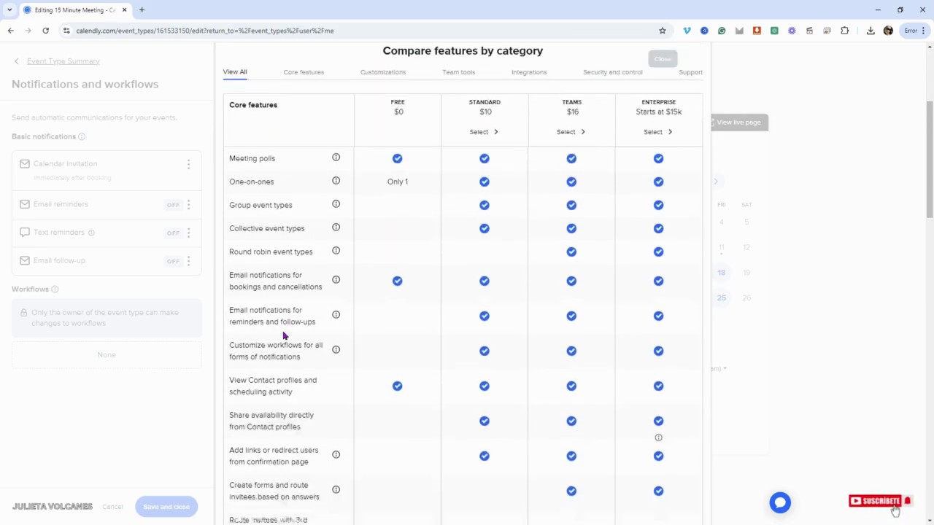
pyautogui.scroll(-5, 281, 350)
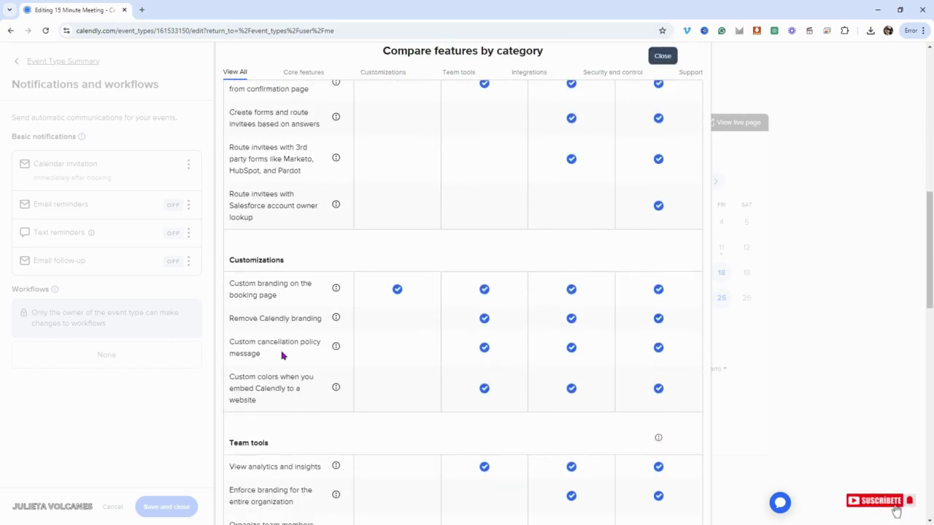
pyautogui.scroll(6, 568, 209)
pyautogui.scroll(1, 580, 171)
pyautogui.scroll(-5, 547, 486)
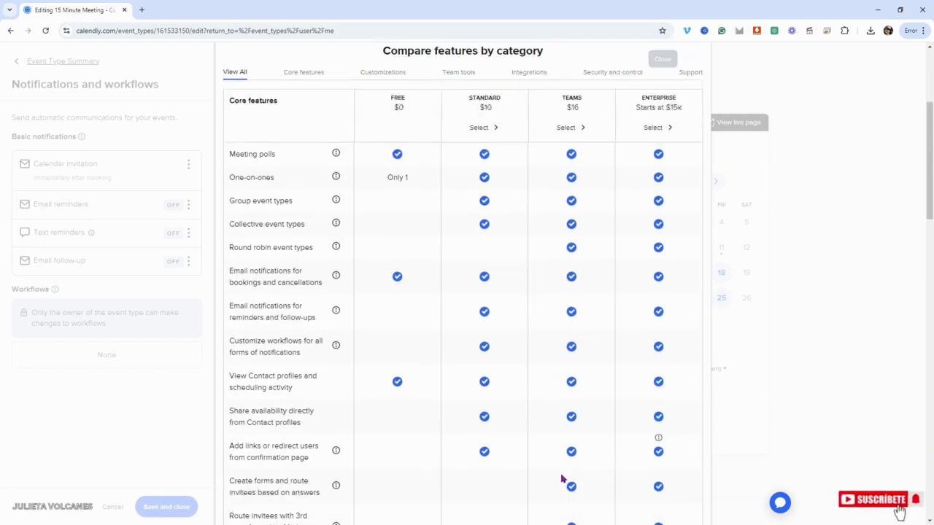
pyautogui.scroll(-2, 566, 485)
pyautogui.scroll(8, 646, 337)
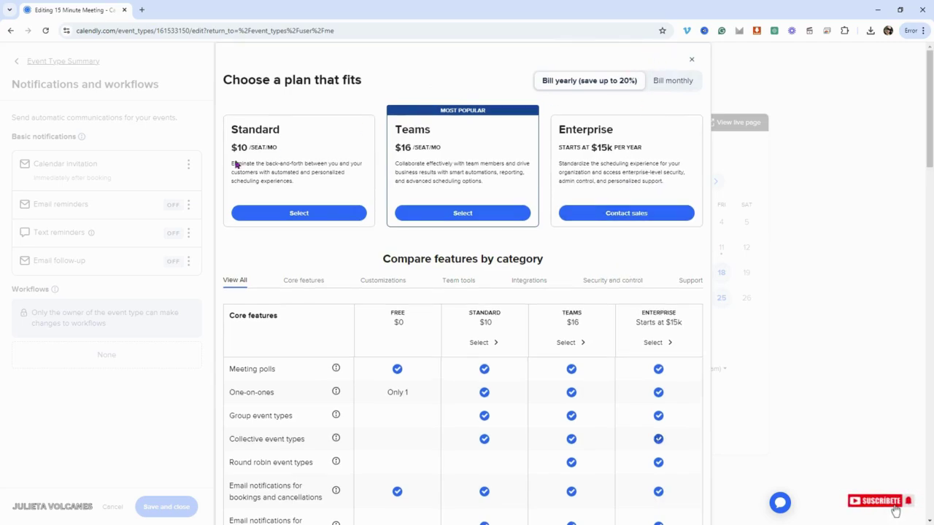
pyautogui.click(691, 59)
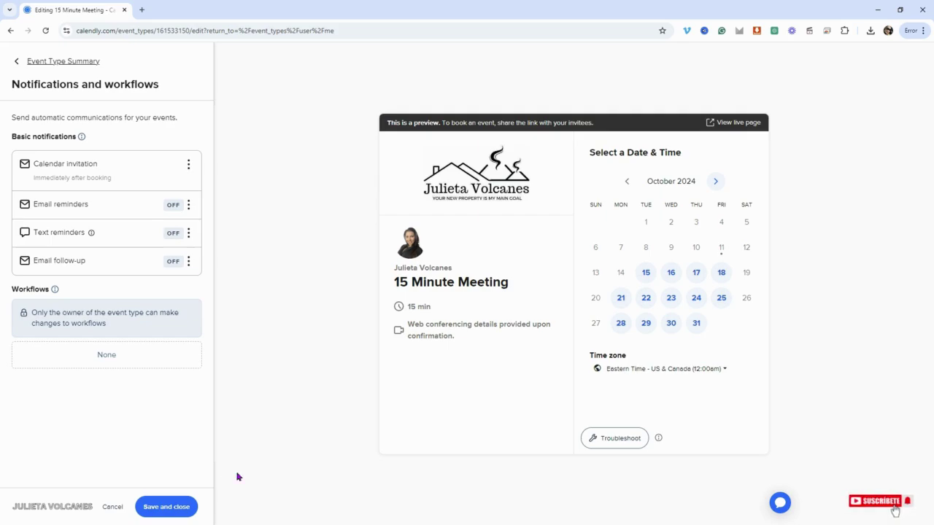
# Step: Save the notification and workflow settings, and finish editing the 15 Minute Meeting to return to the event types
pyautogui.click(167, 503)
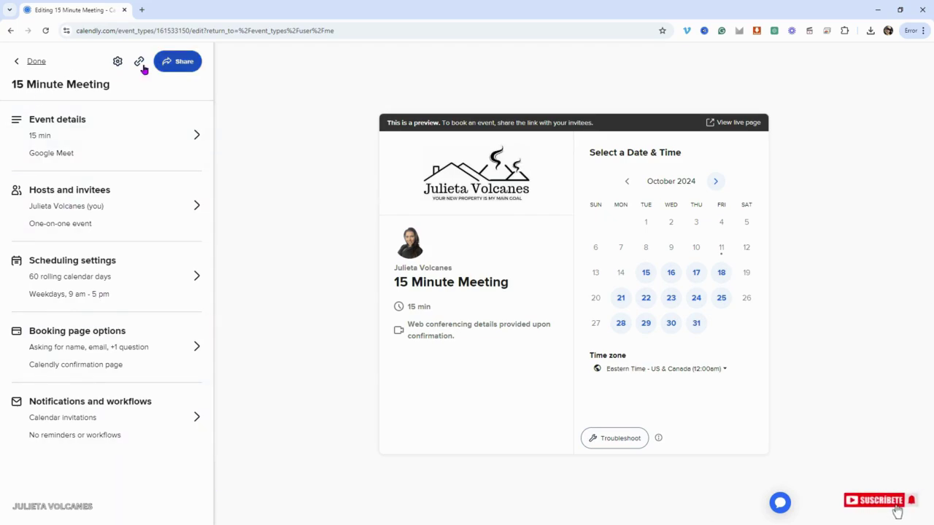
pyautogui.click(35, 63)
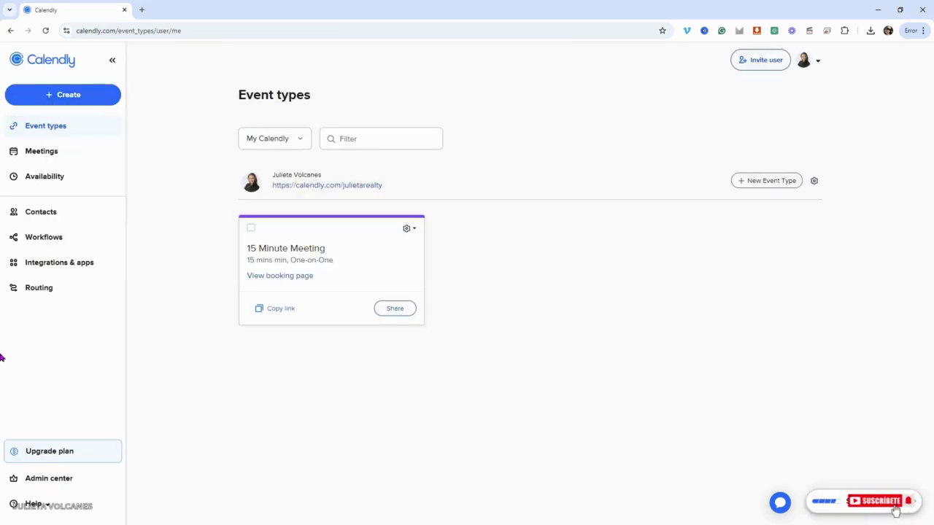